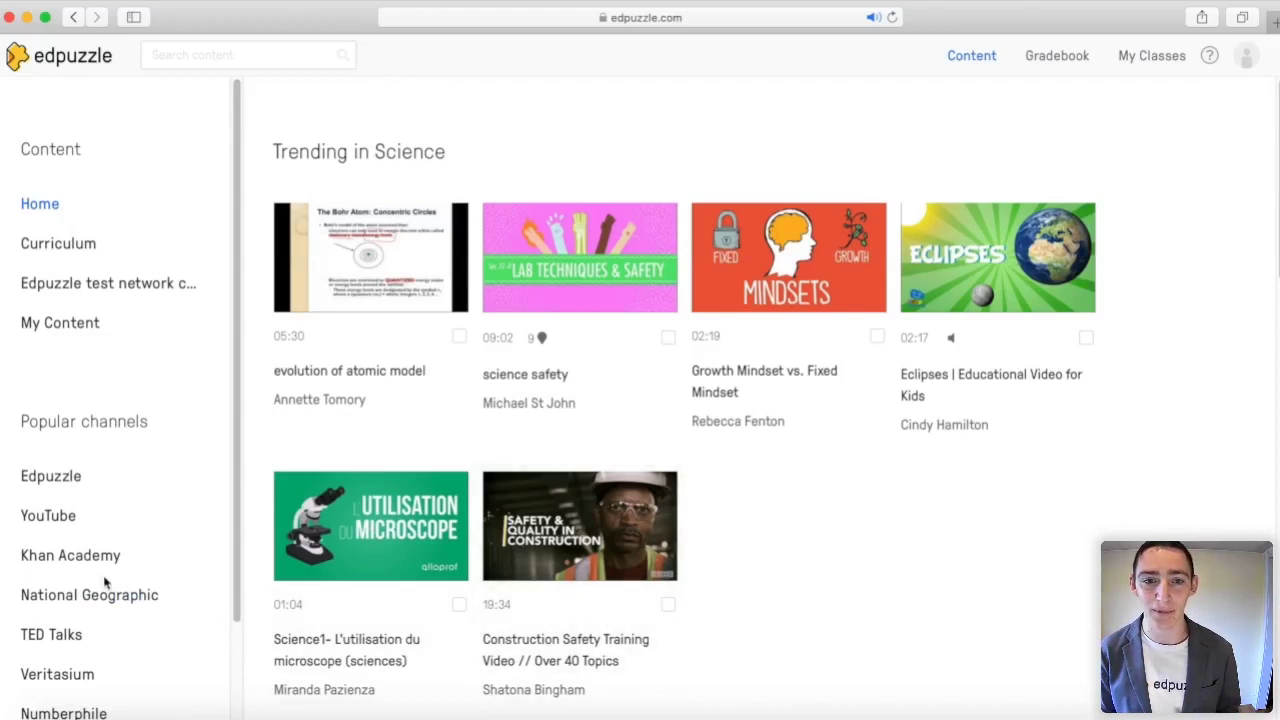
Step: Browse the Khan Academy and Numberphile channel videos
click(46, 555)
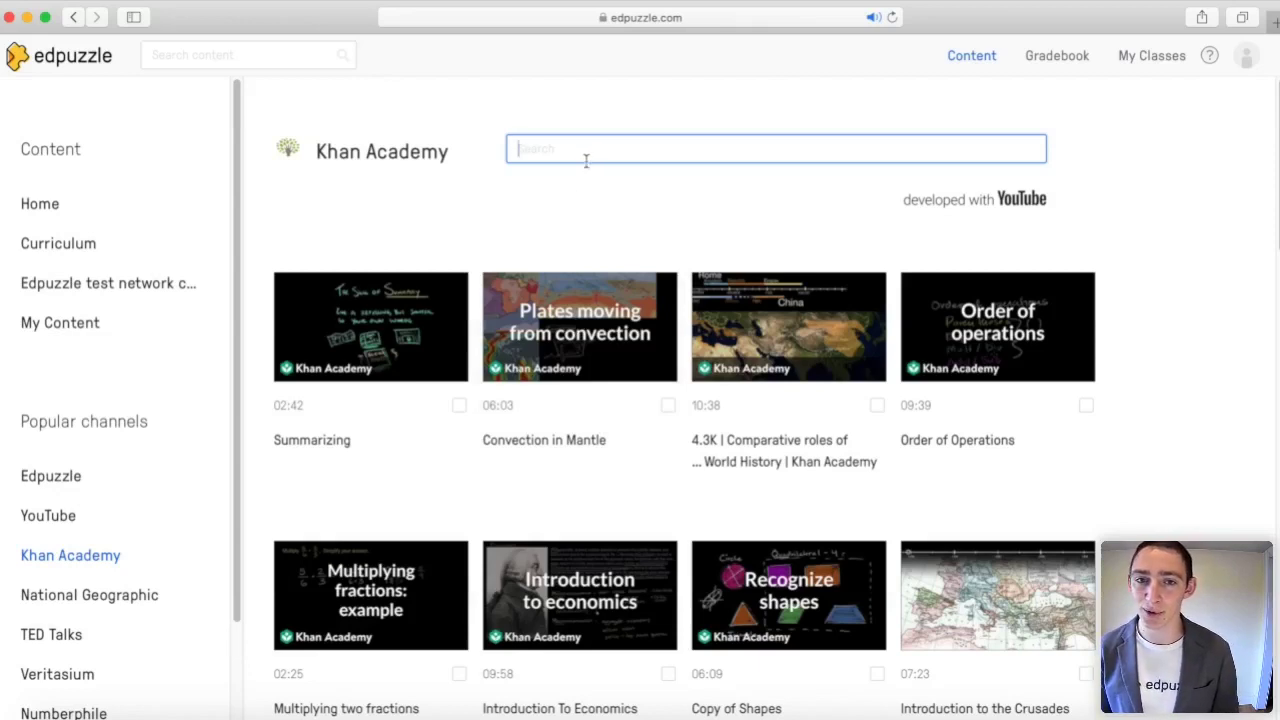
scroll(63, 598, down, 2)
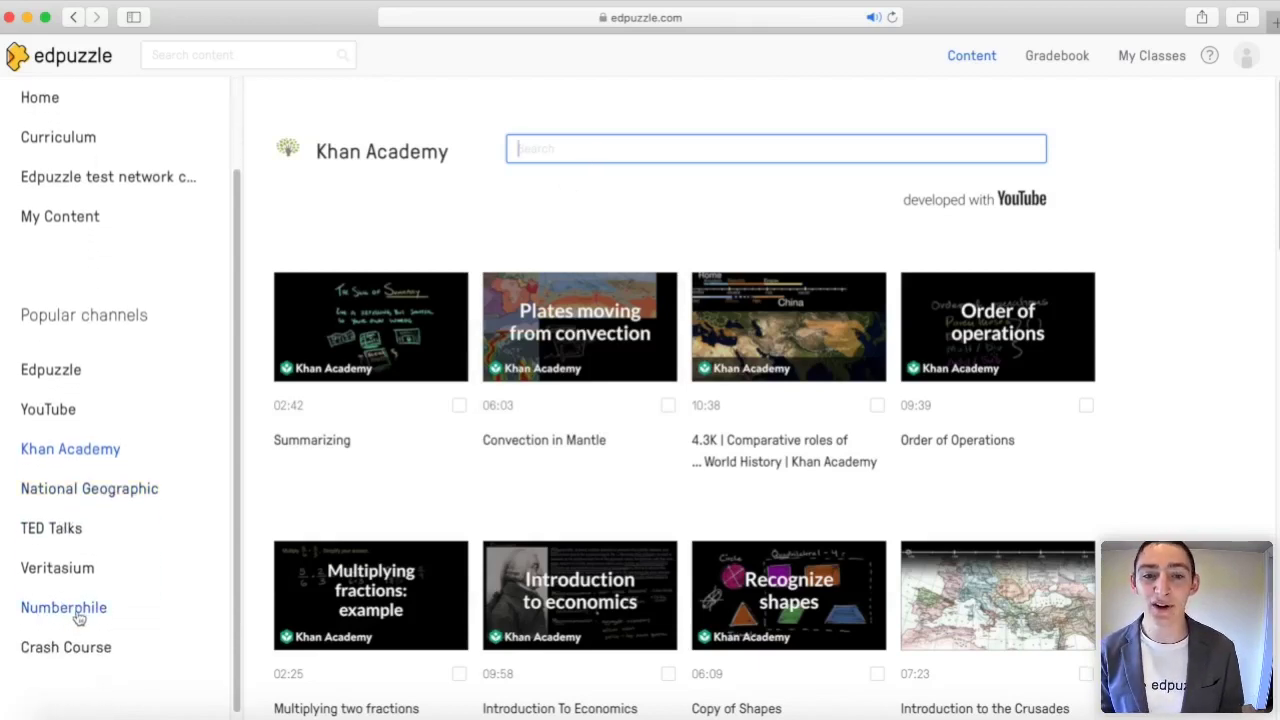
click(66, 607)
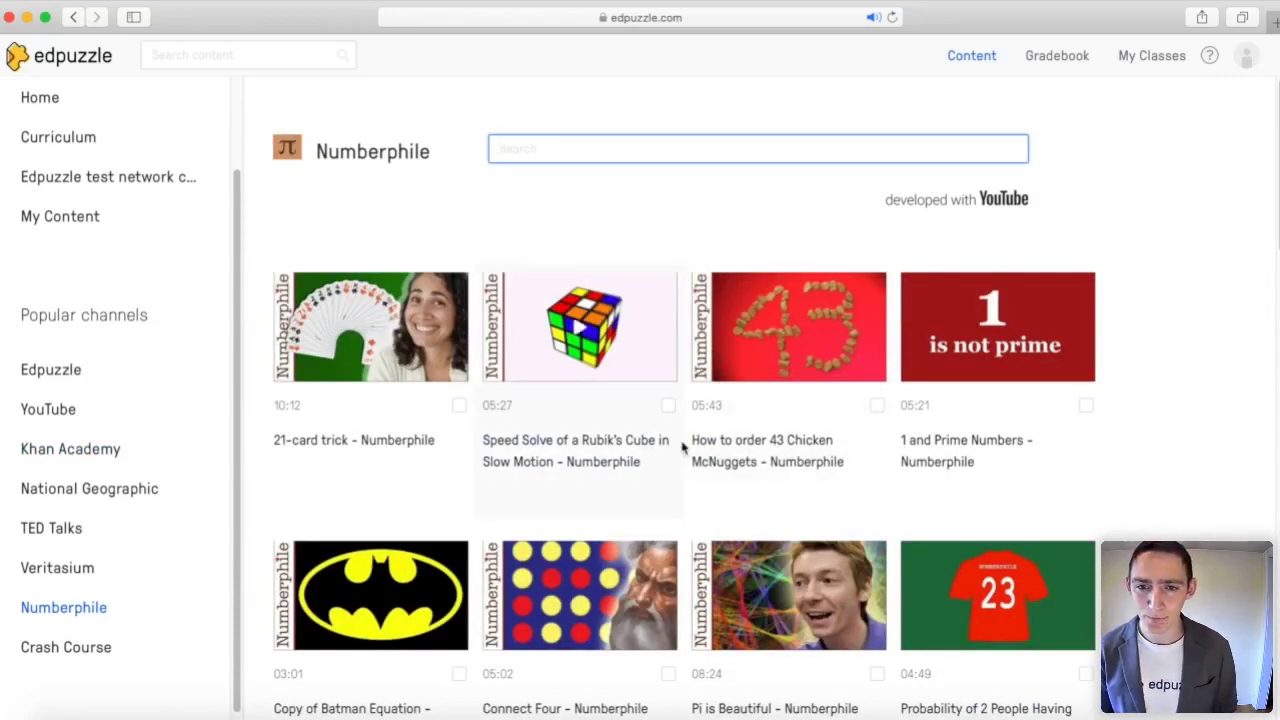
Step: Search all Edpuzzle content for 'Adding fractions LCD'
click(260, 53)
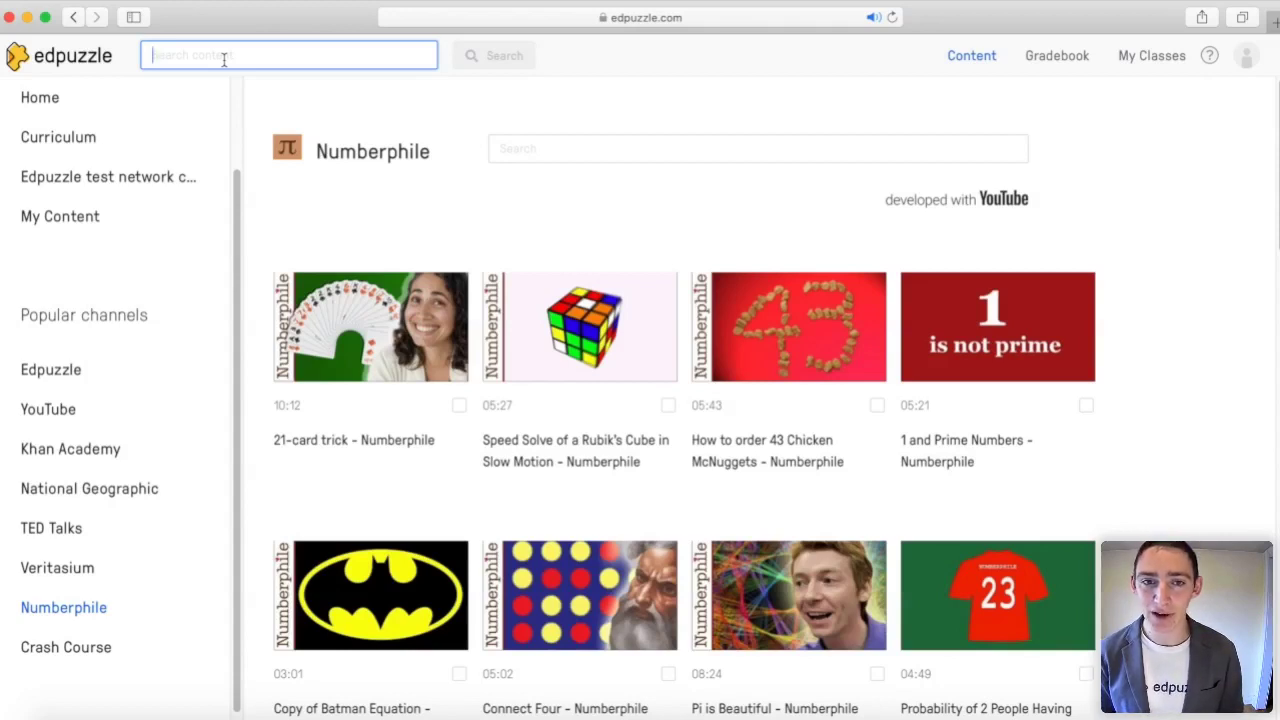
text(Adding fr)
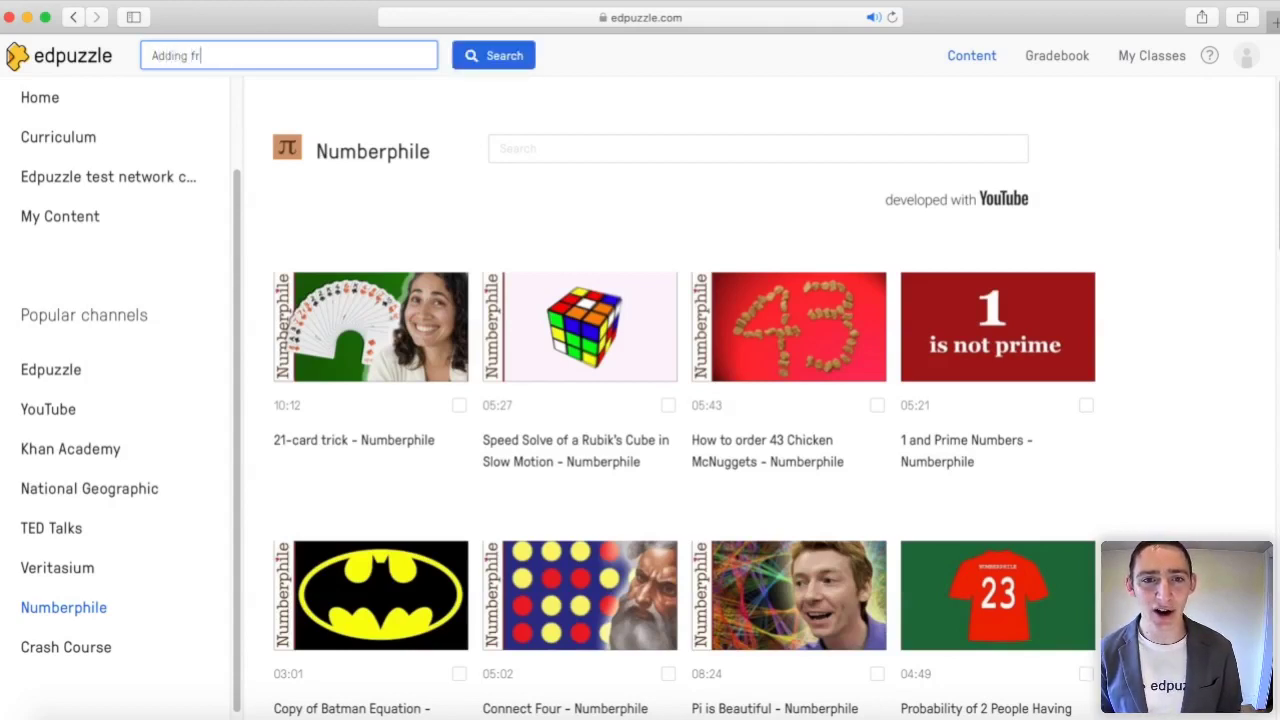
text(actions L)
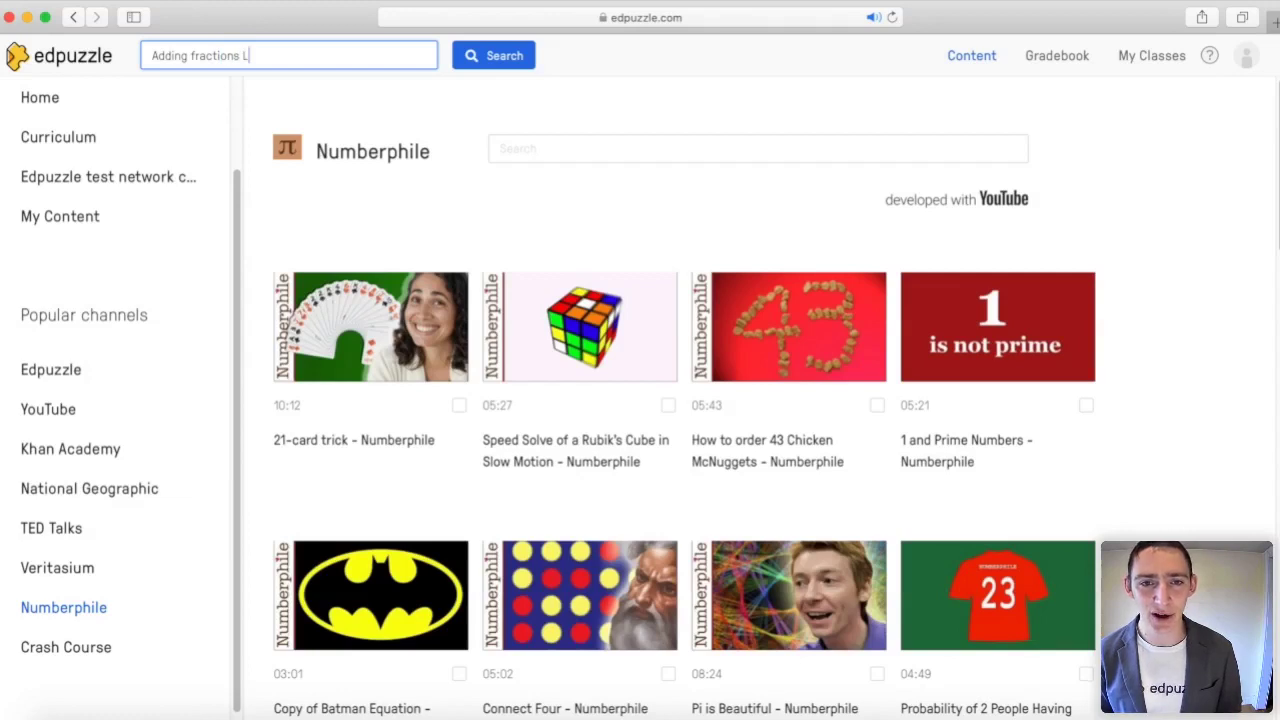
text(CD)
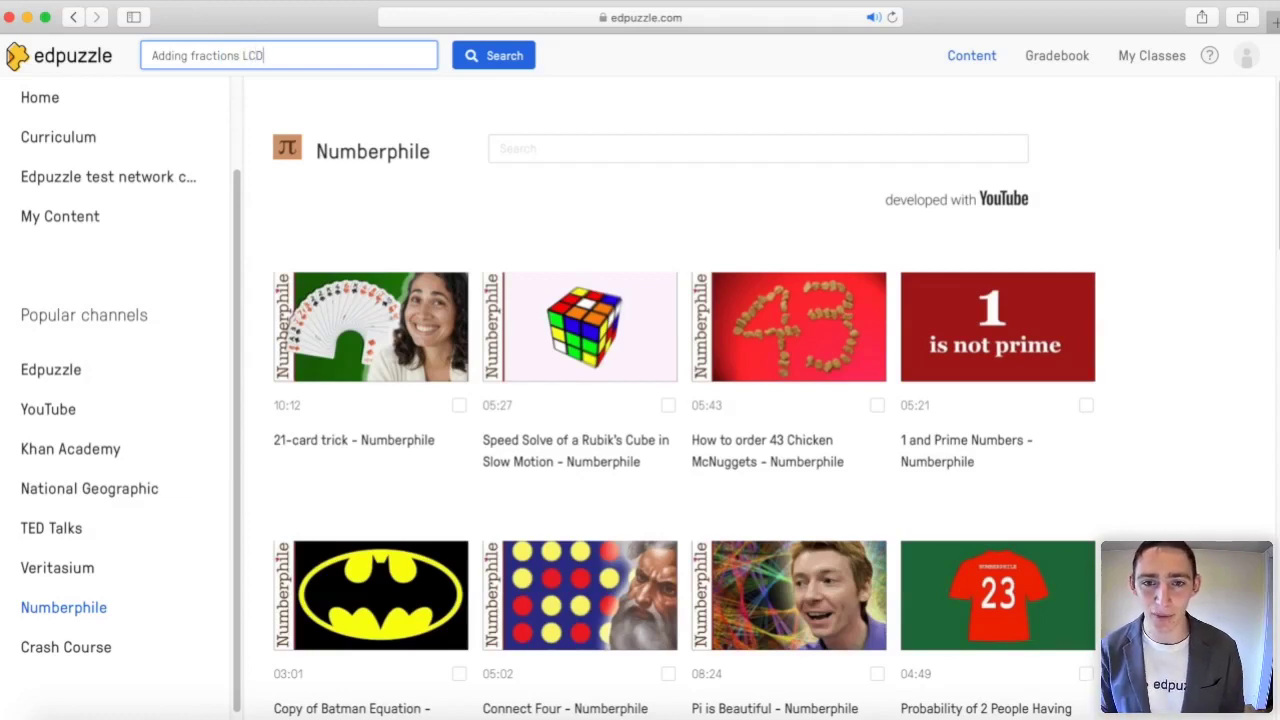
key(Return)
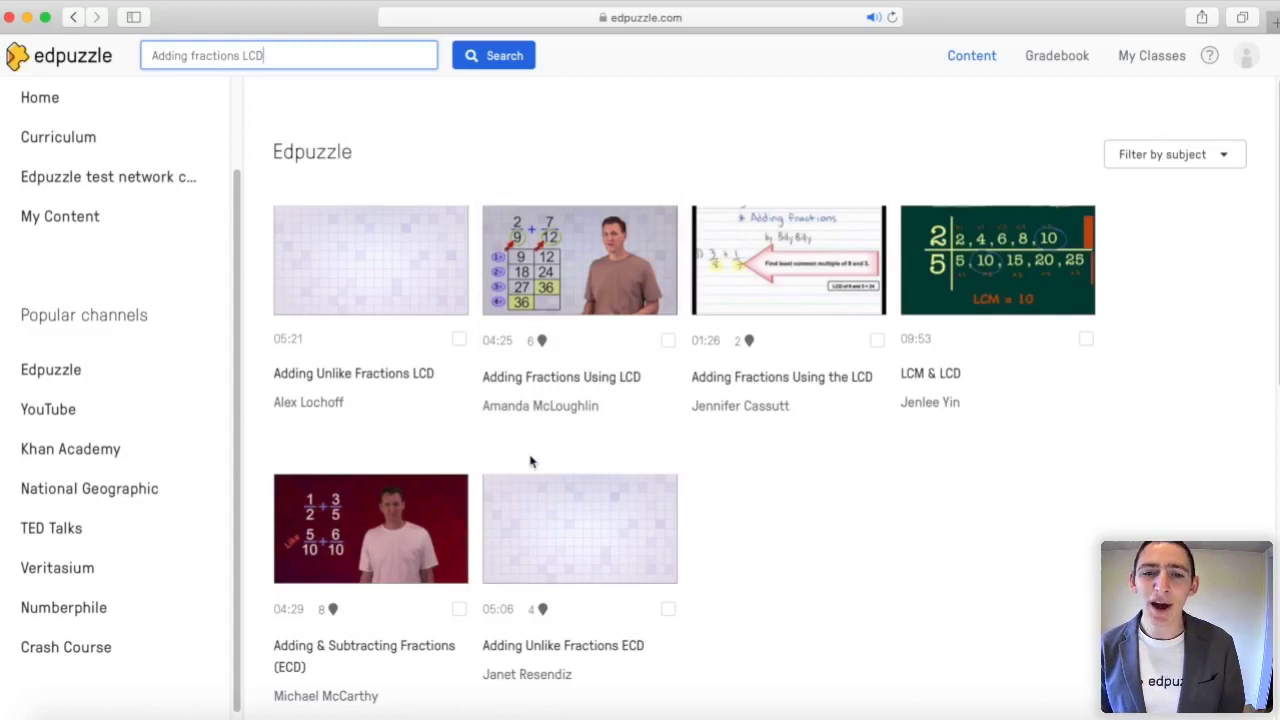
Step: Preview Adding Unlike Fractions LCD from about 01:44, pause at 01:47, then open it in the editor
click(360, 292)
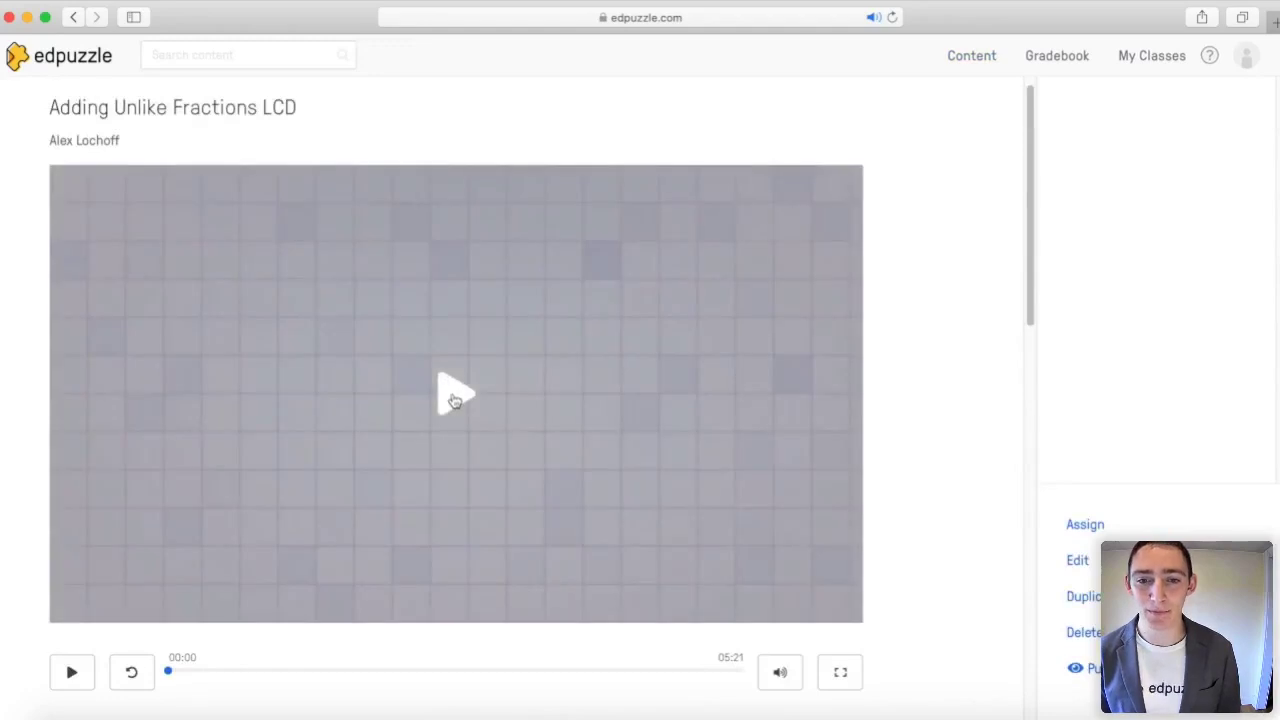
click(455, 400)
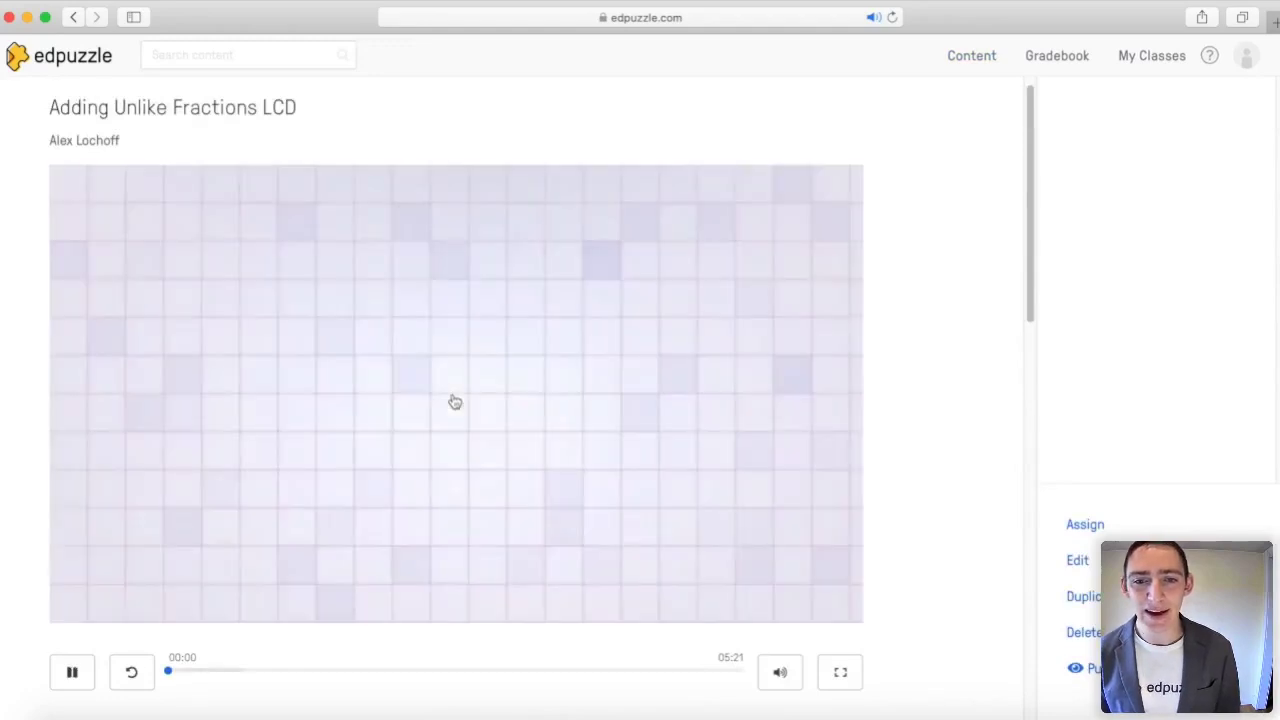
click(357, 672)
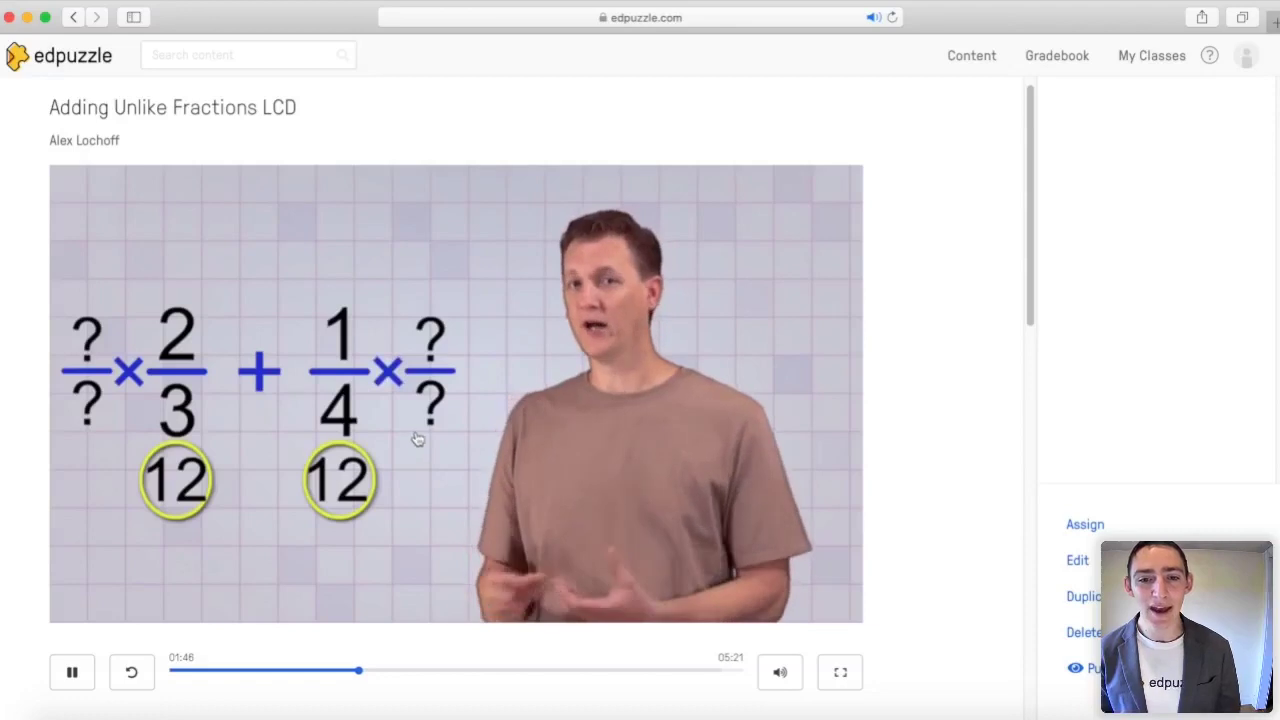
click(420, 423)
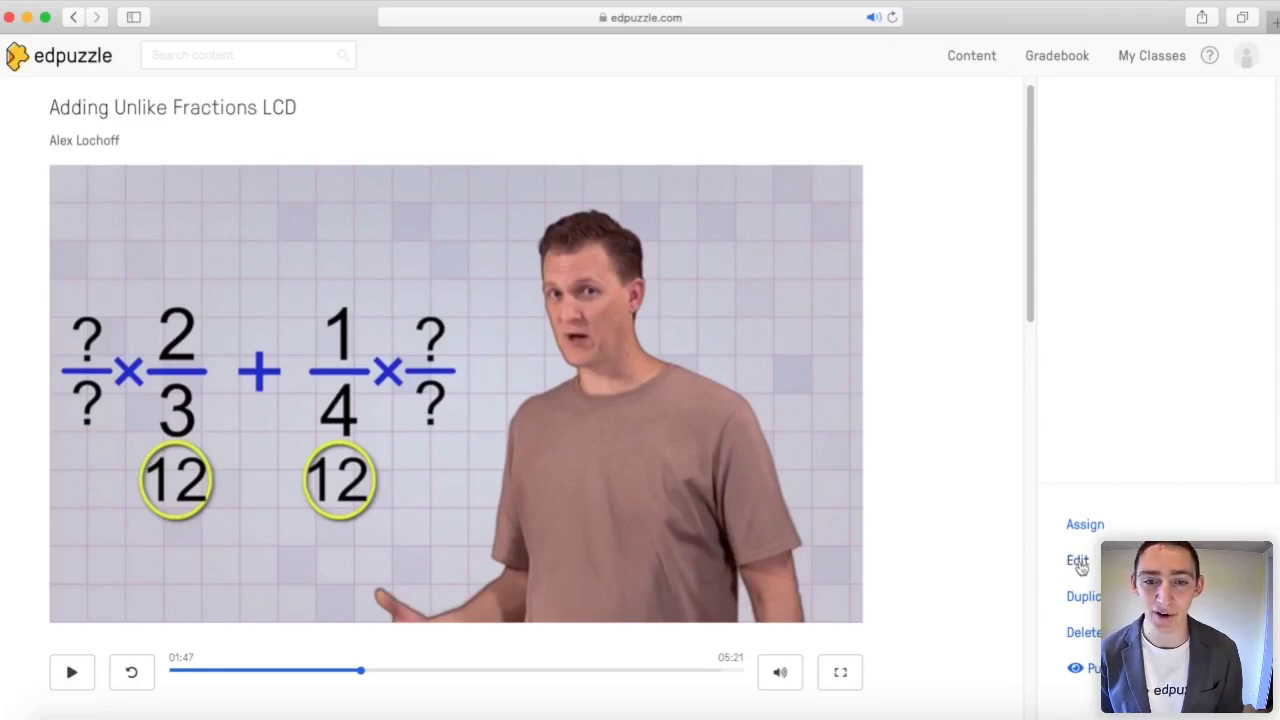
click(1078, 561)
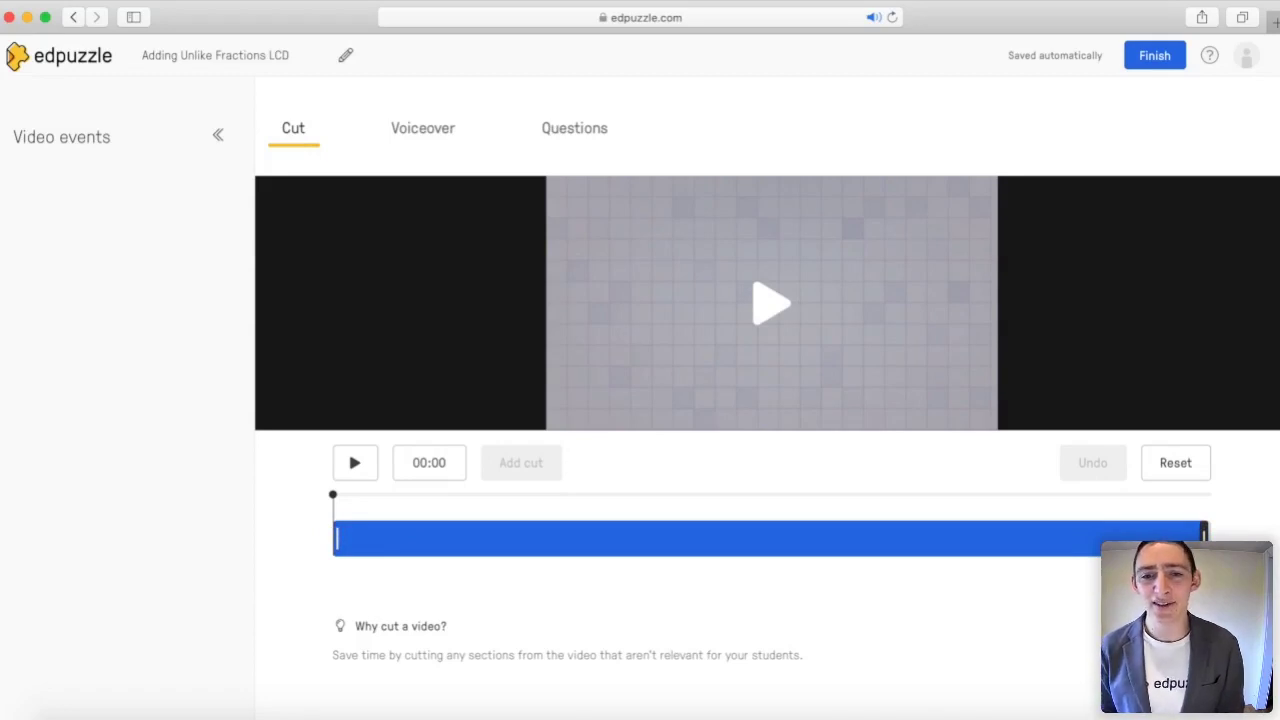
Step: Switch the editor to the Questions tab showing multiple-choice, open-ended and note options
click(586, 146)
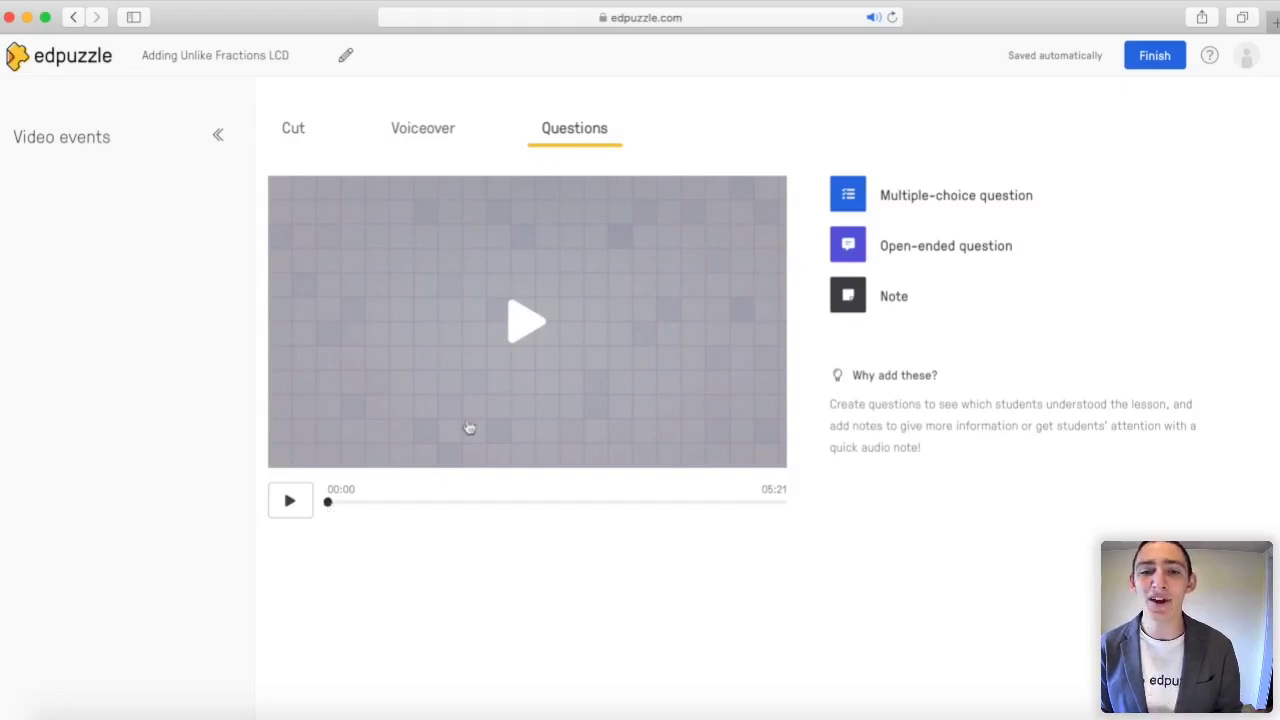
Step: Record a 31-second audio note at 00:00 and save it
click(856, 296)
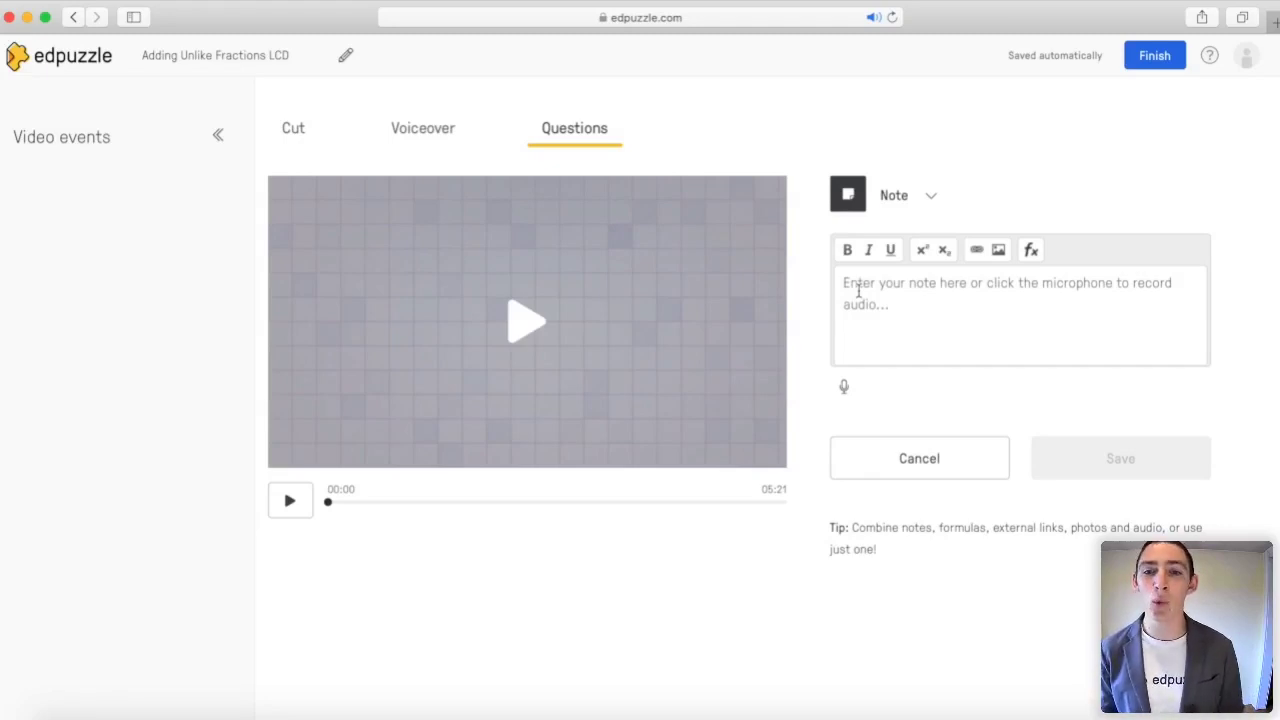
click(846, 392)
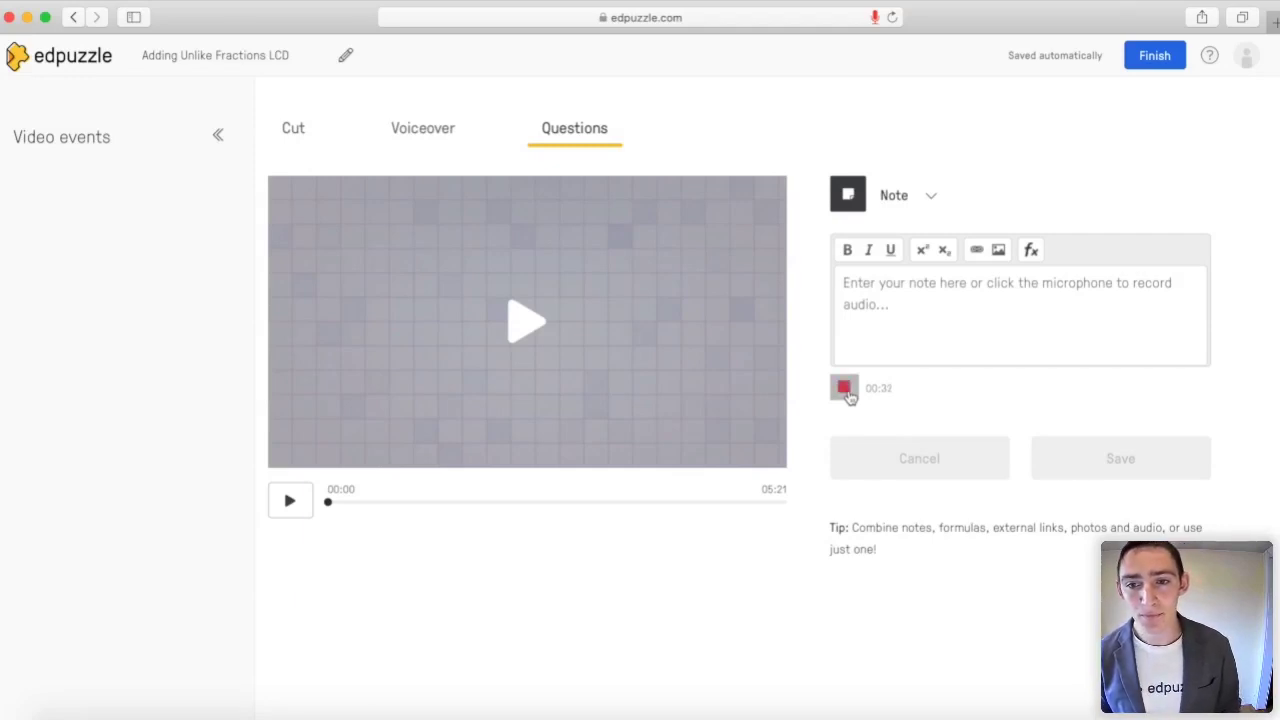
click(844, 390)
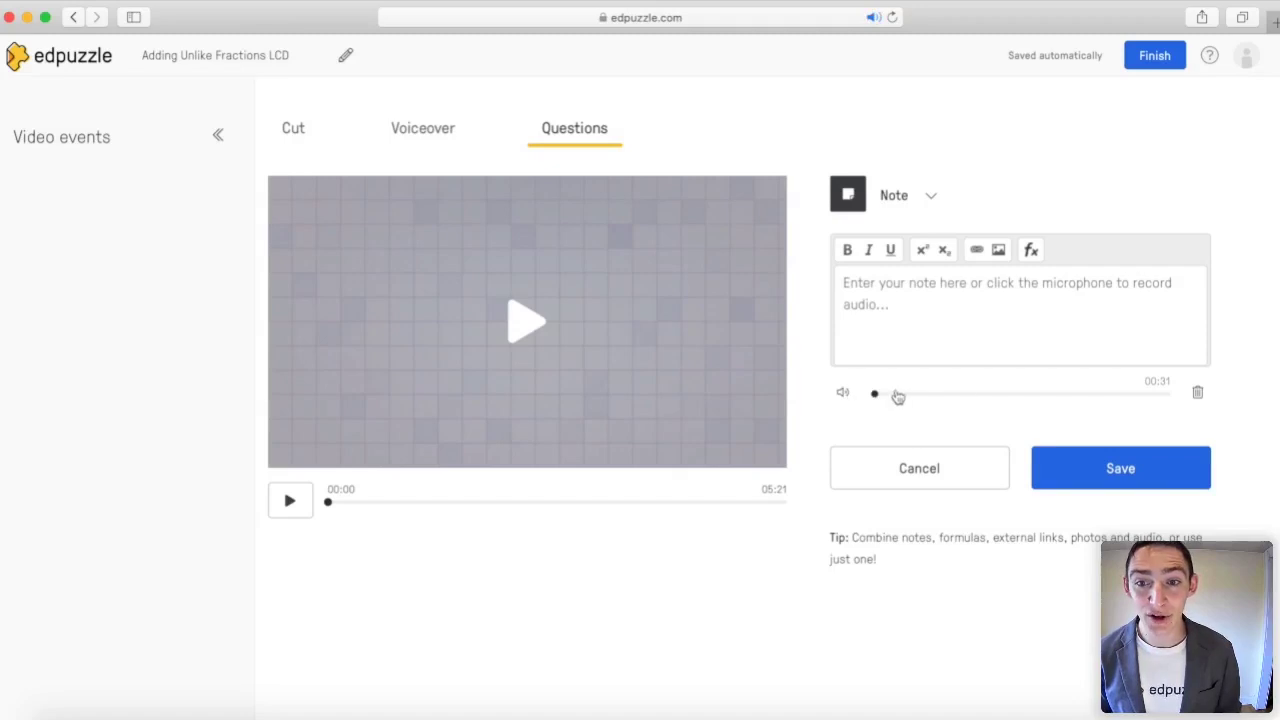
click(1094, 465)
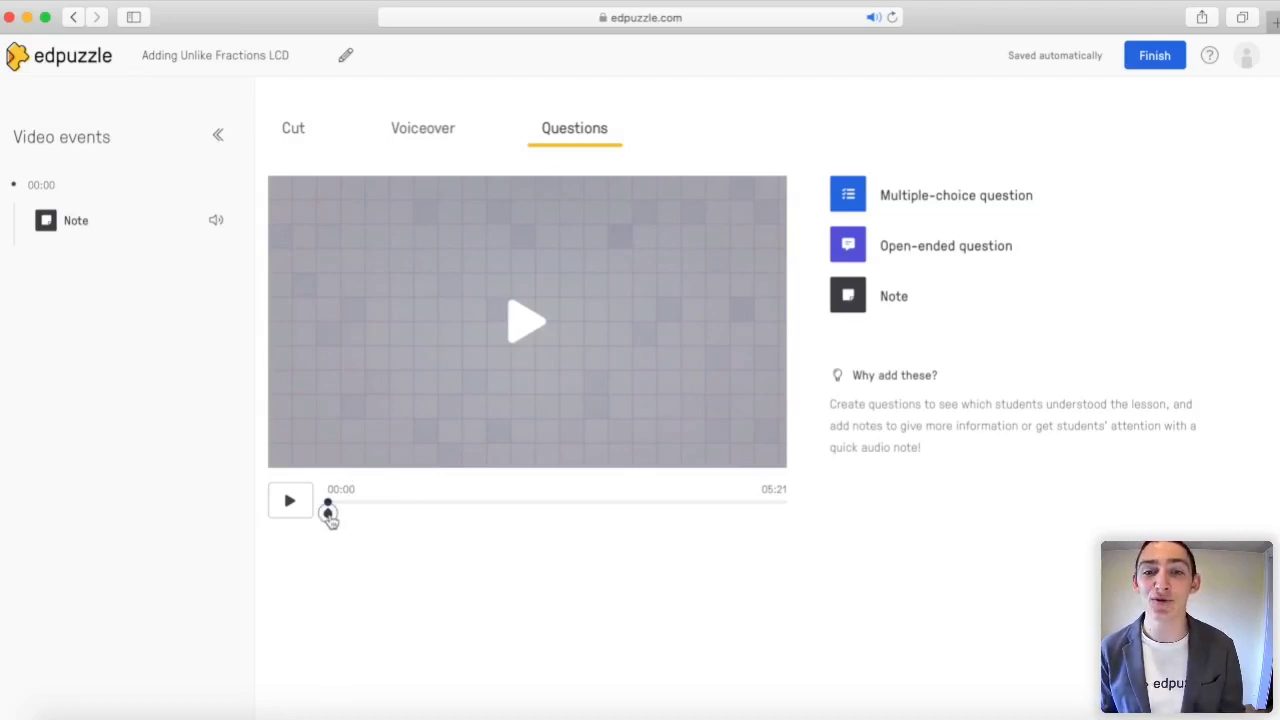
Step: Seek the video forward and pause it at 01:45
drag(330, 515, 368, 511)
click(417, 505)
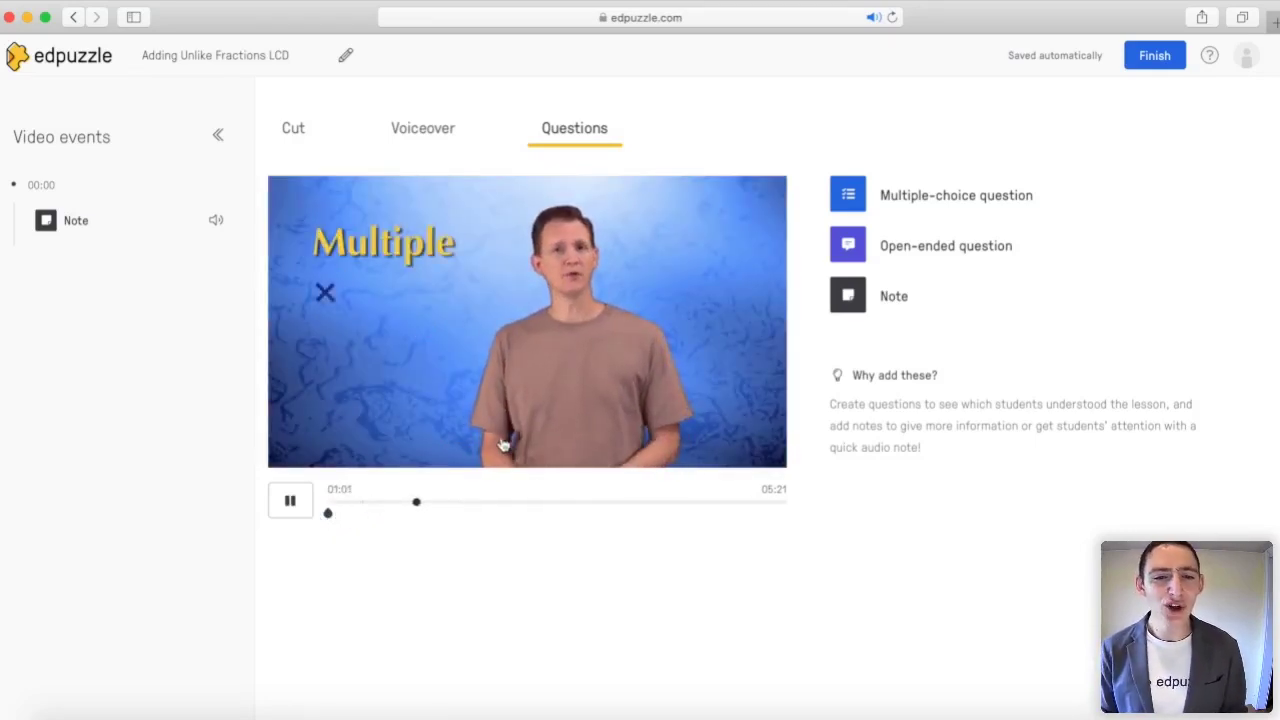
click(478, 509)
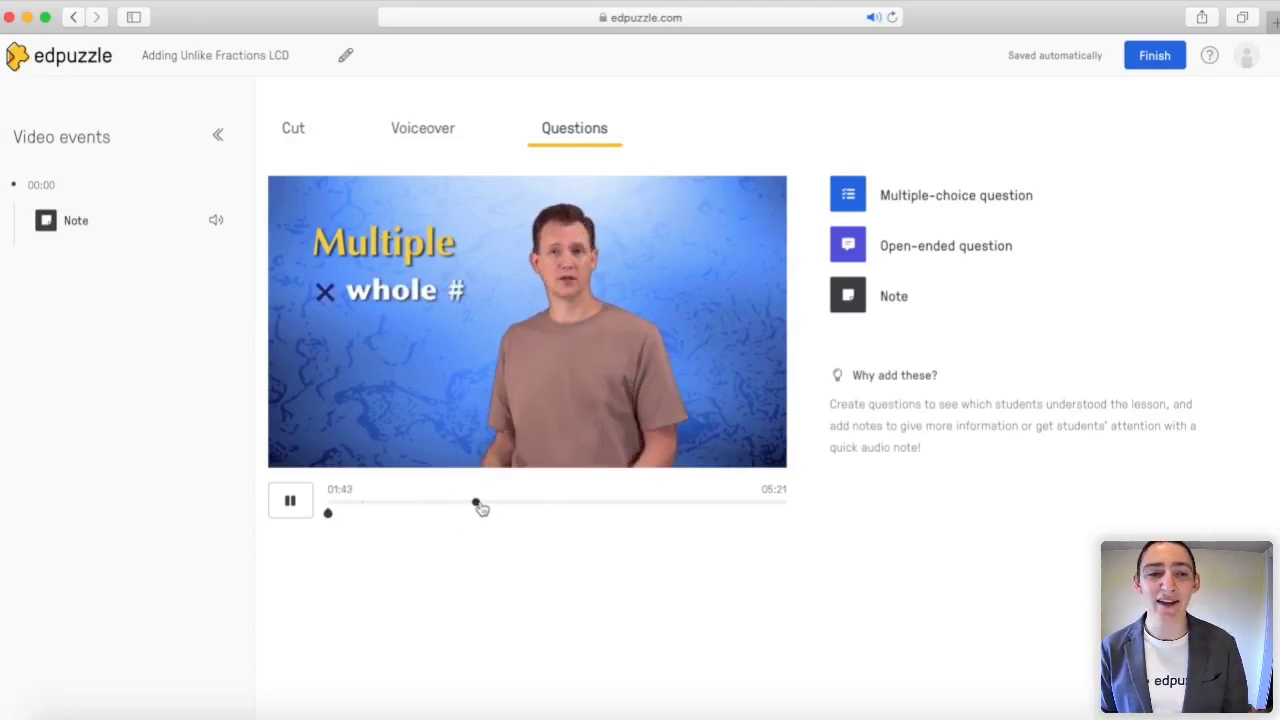
click(538, 391)
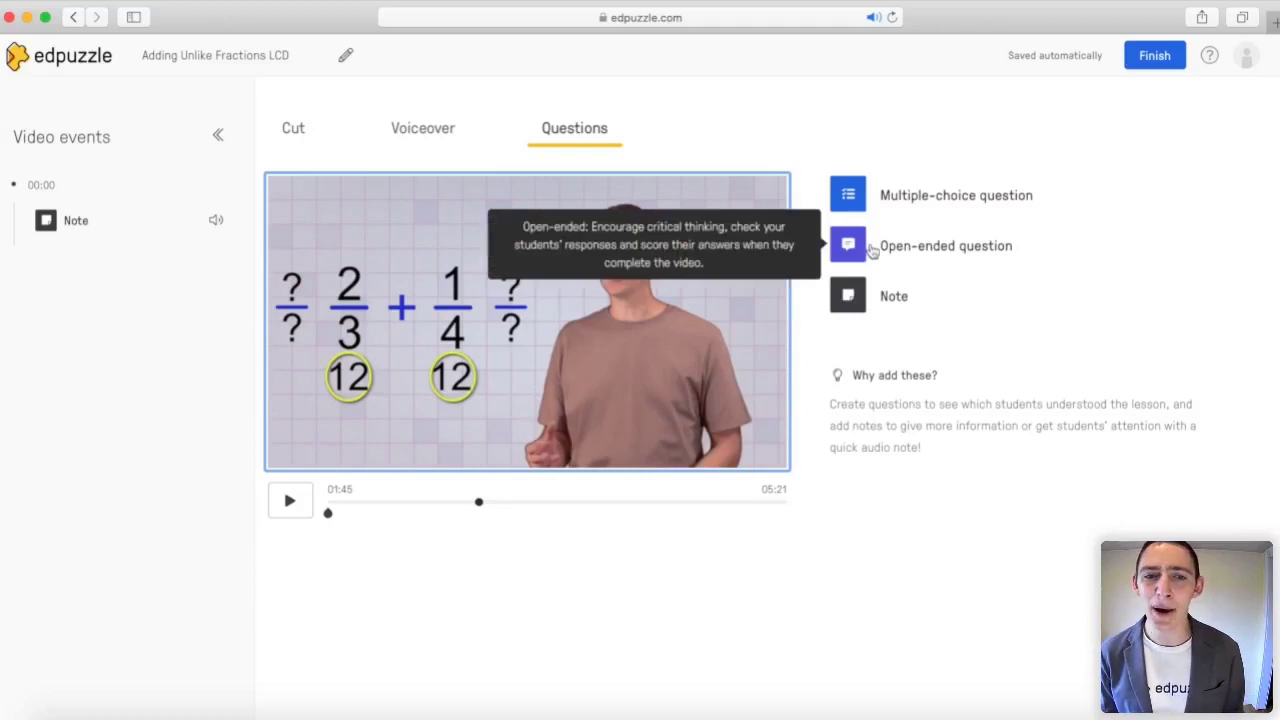
Step: Add an open-ended question '3 x 5 =' at 01:45, then resume and pause the video
click(848, 246)
click(894, 294)
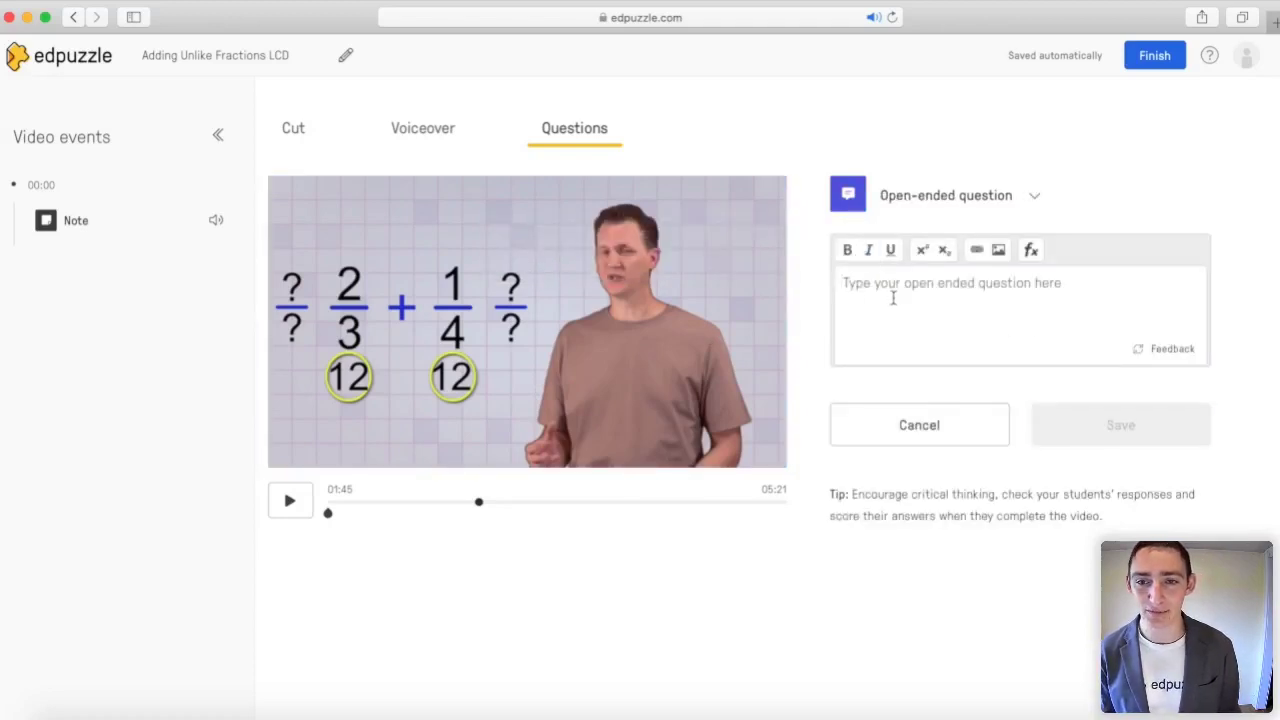
text(3 x 5 =)
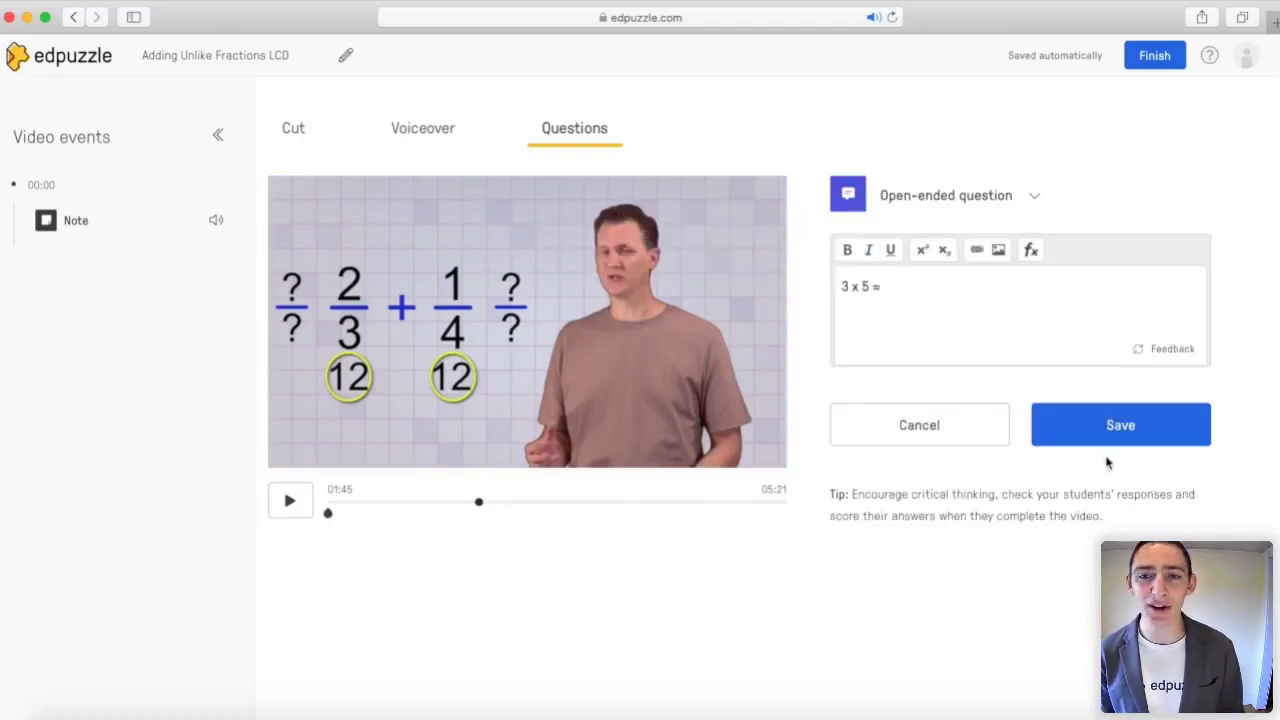
click(1104, 432)
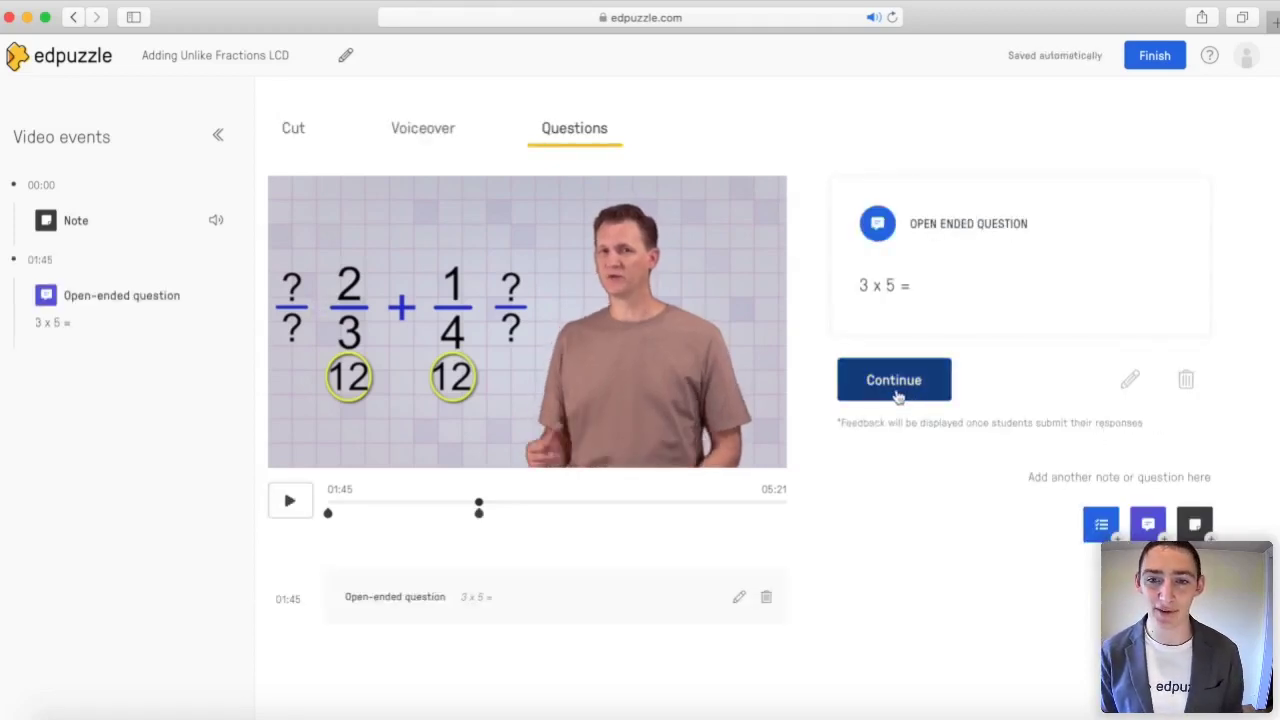
click(894, 388)
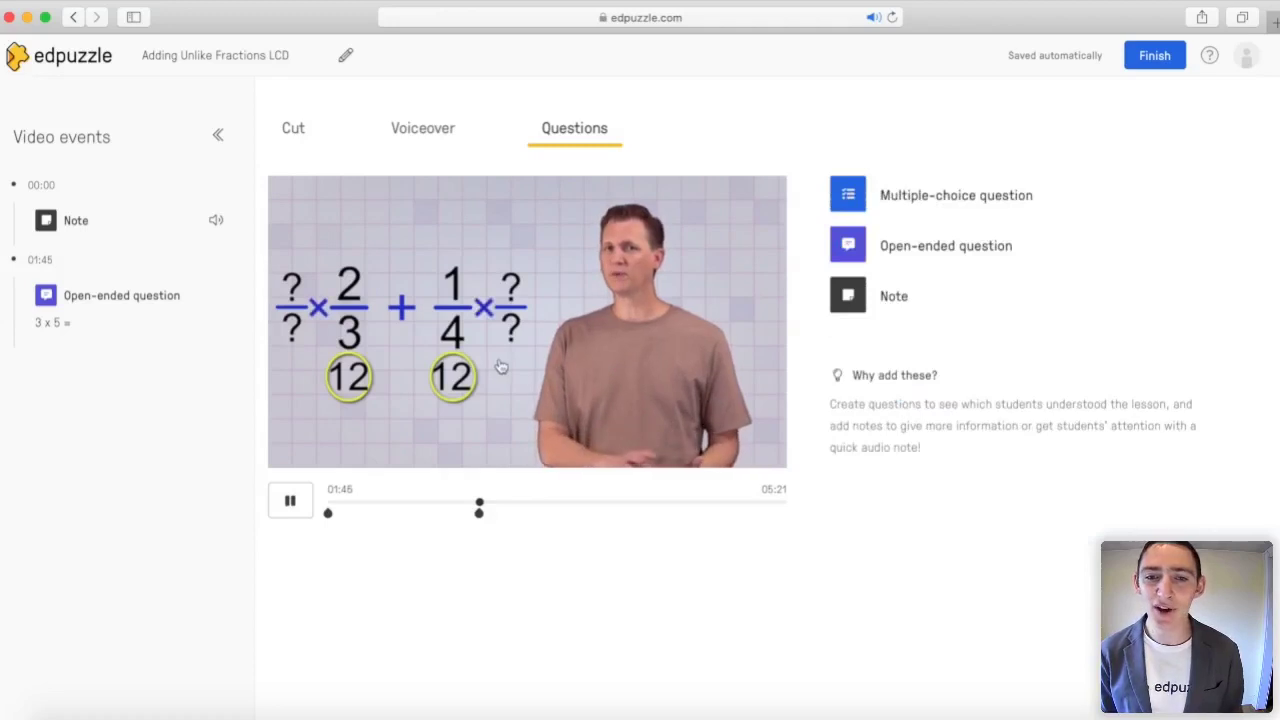
click(539, 355)
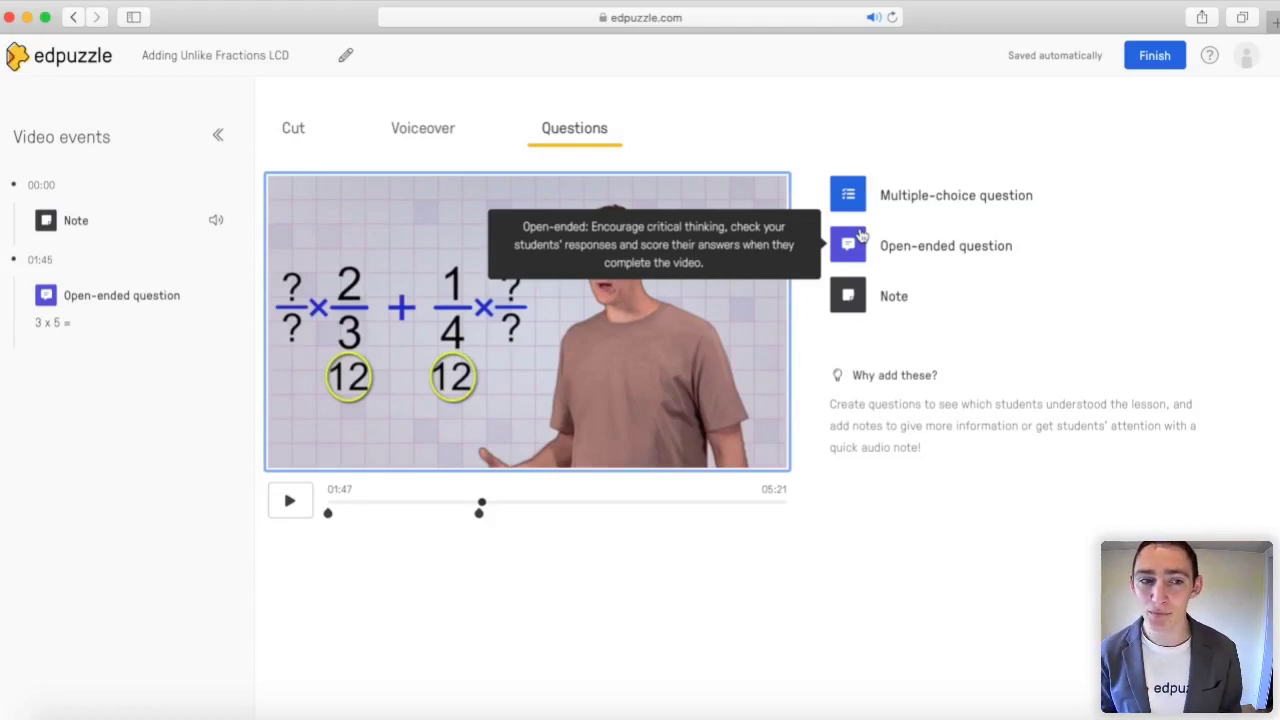
Step: Add a 05:18 open-ended question 'How confident are you feeling about the math you learned in this video?'
click(786, 510)
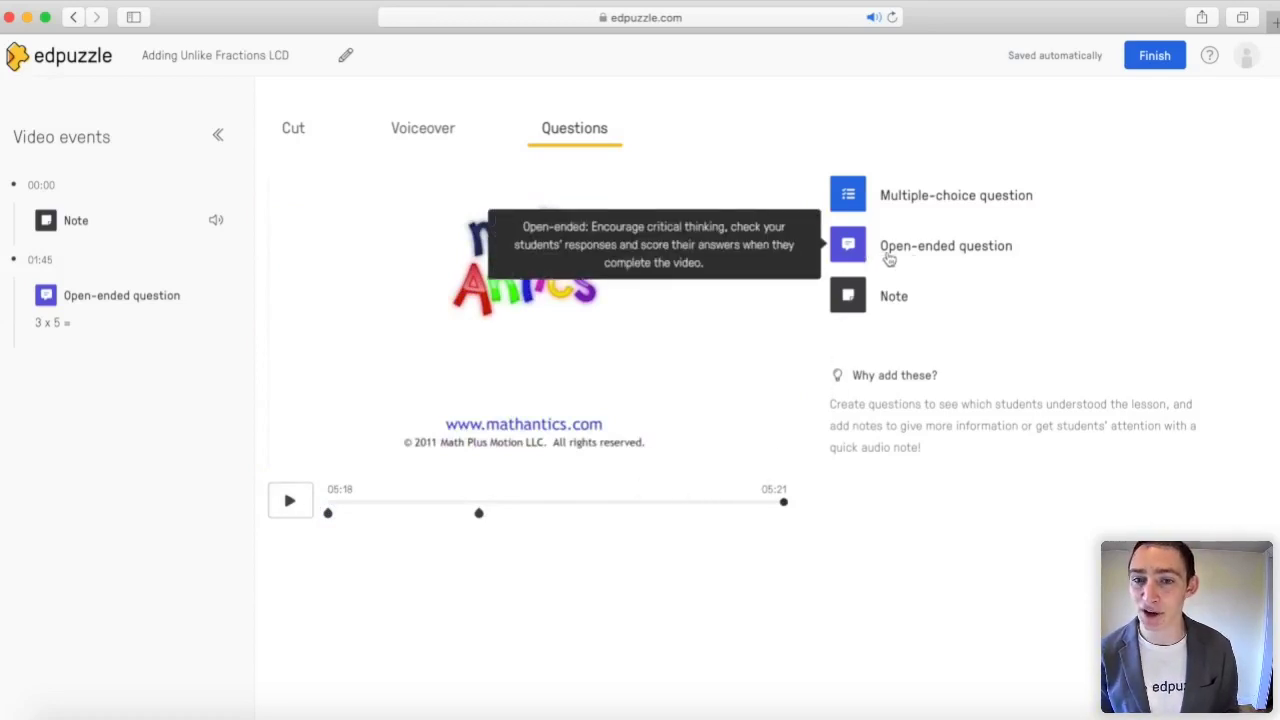
click(855, 252)
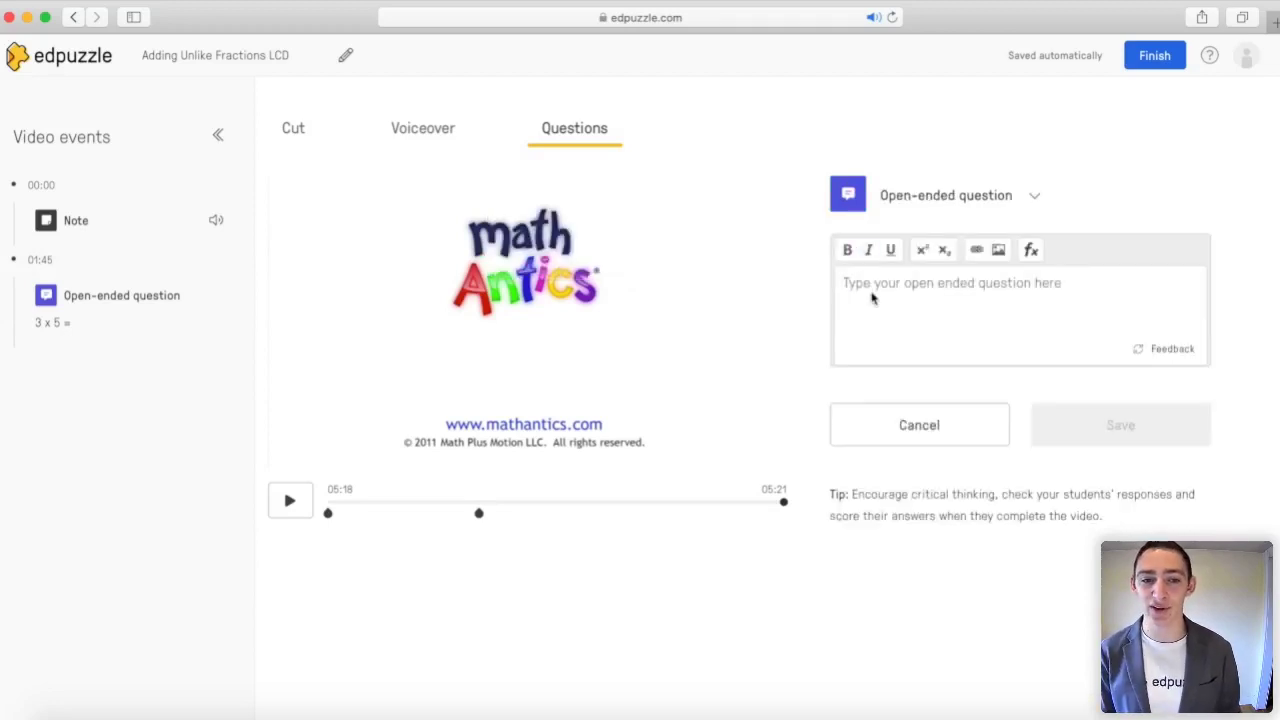
text(How confident are)
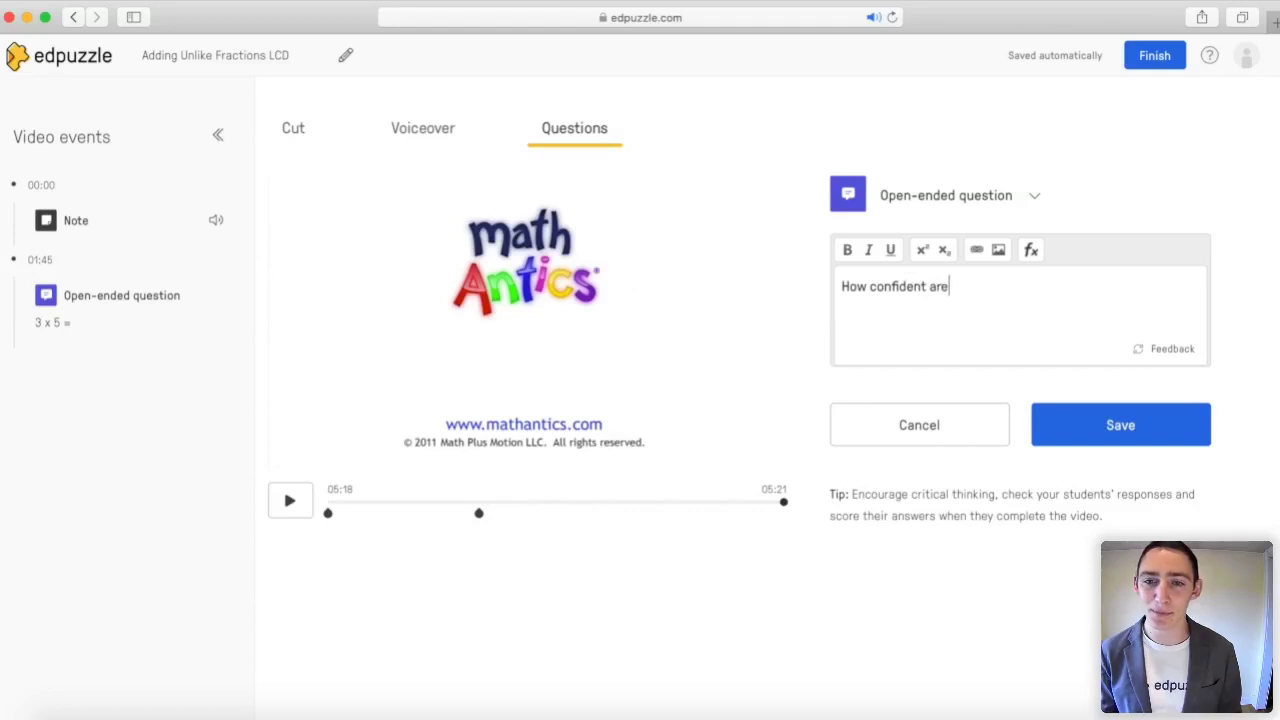
text( you feeli)
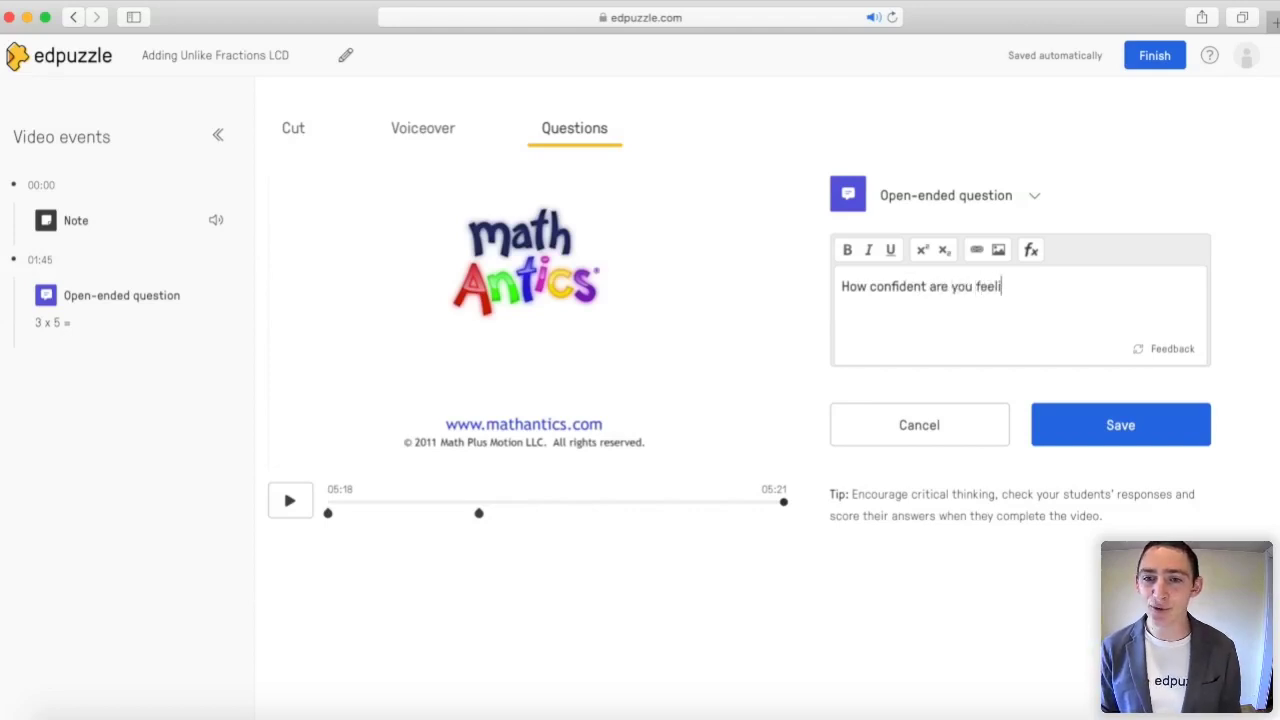
text(ng about the math you)
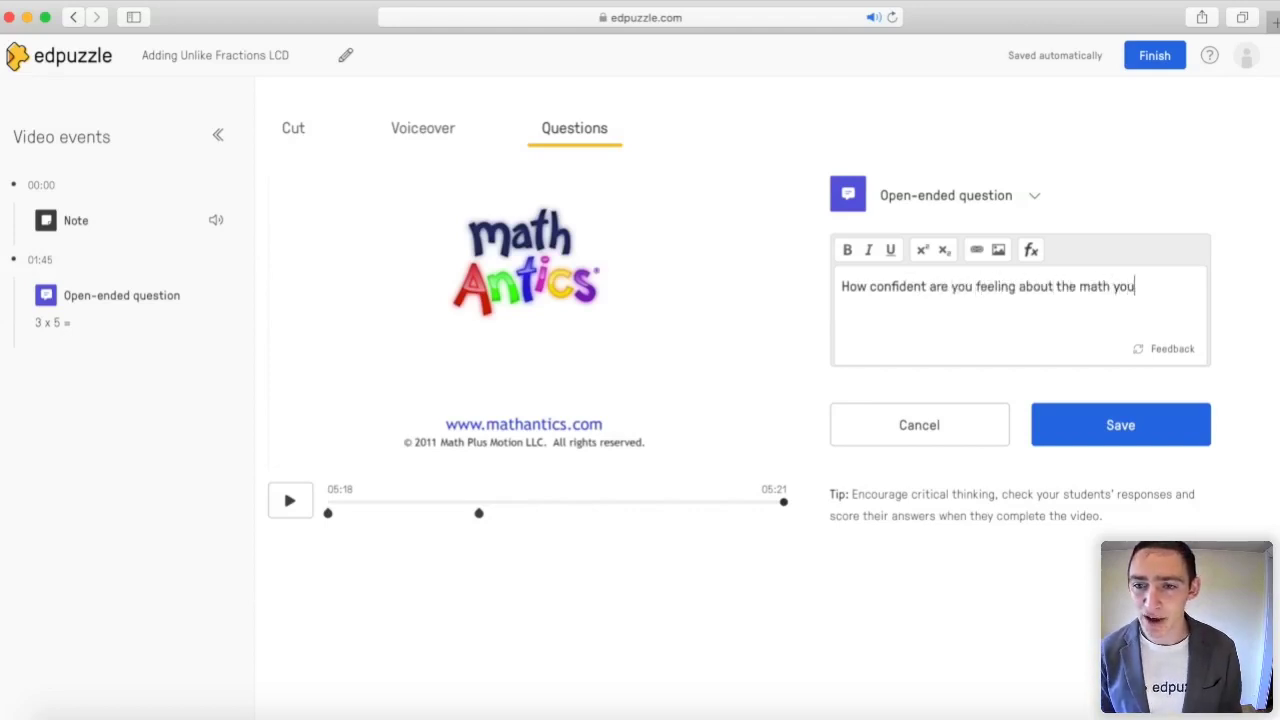
text( learned in this video:?)
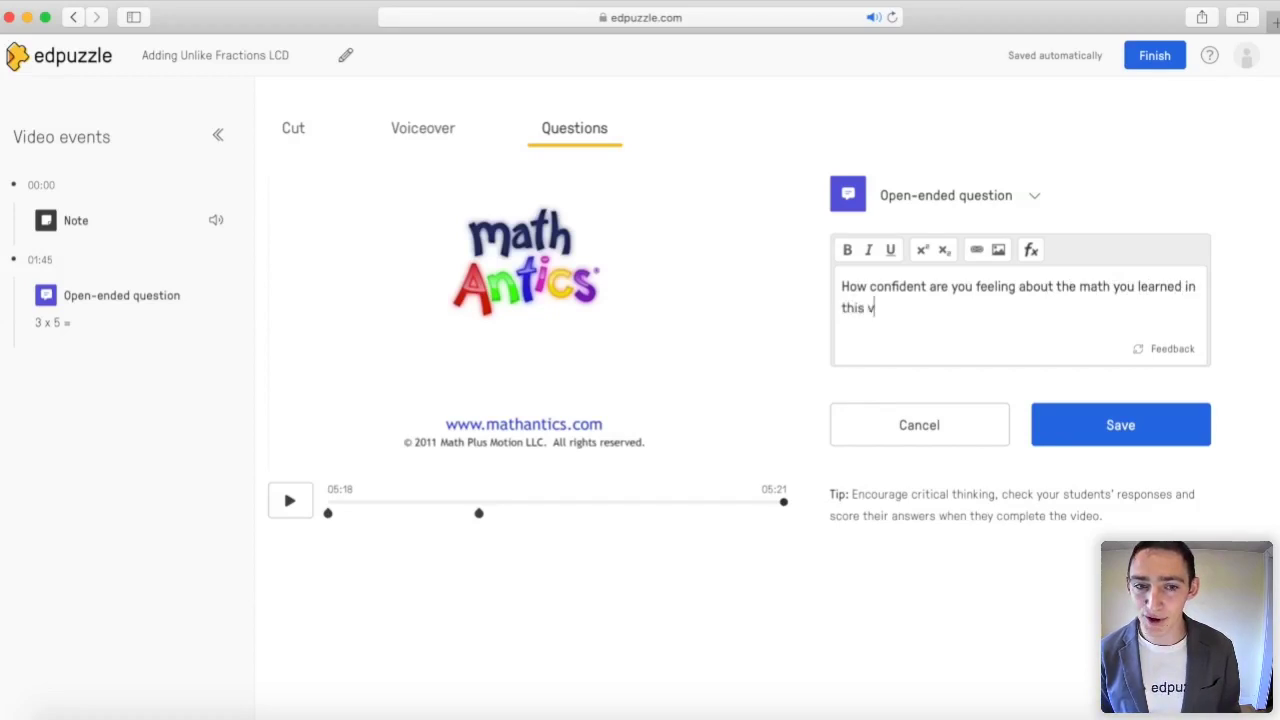
key(BackSpace)
key(BackSpace)
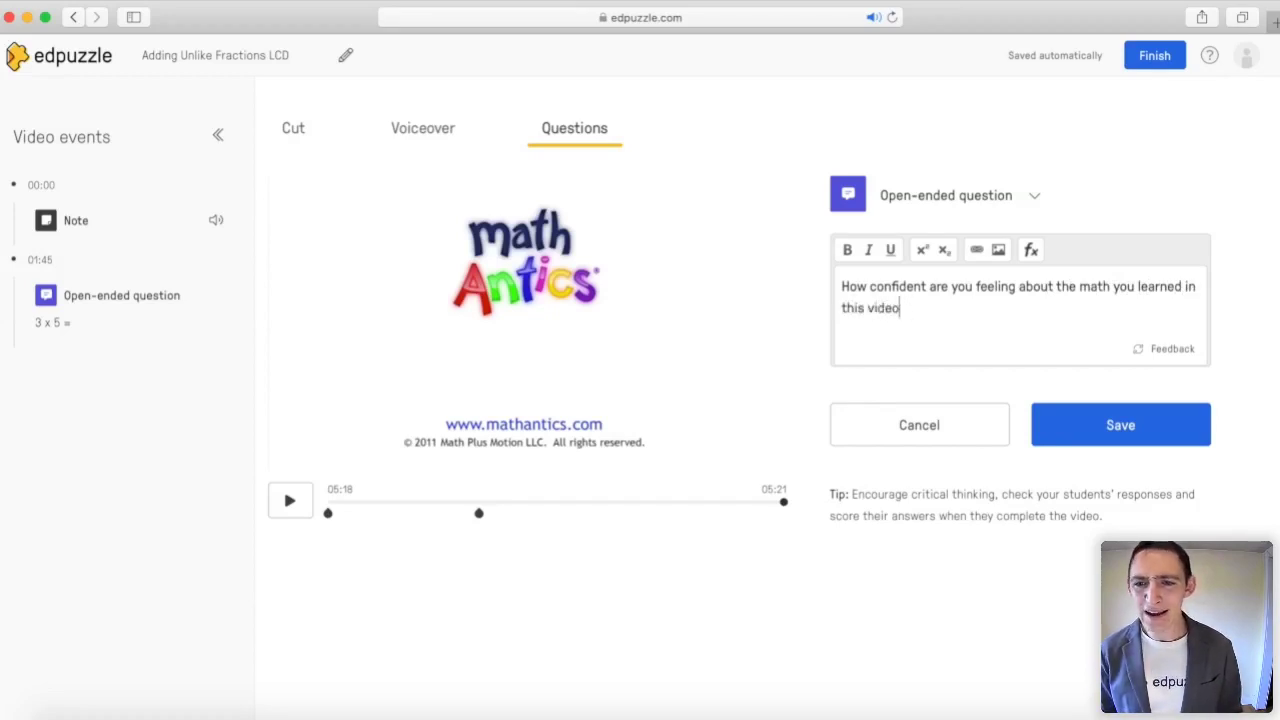
text(?)
click(1072, 428)
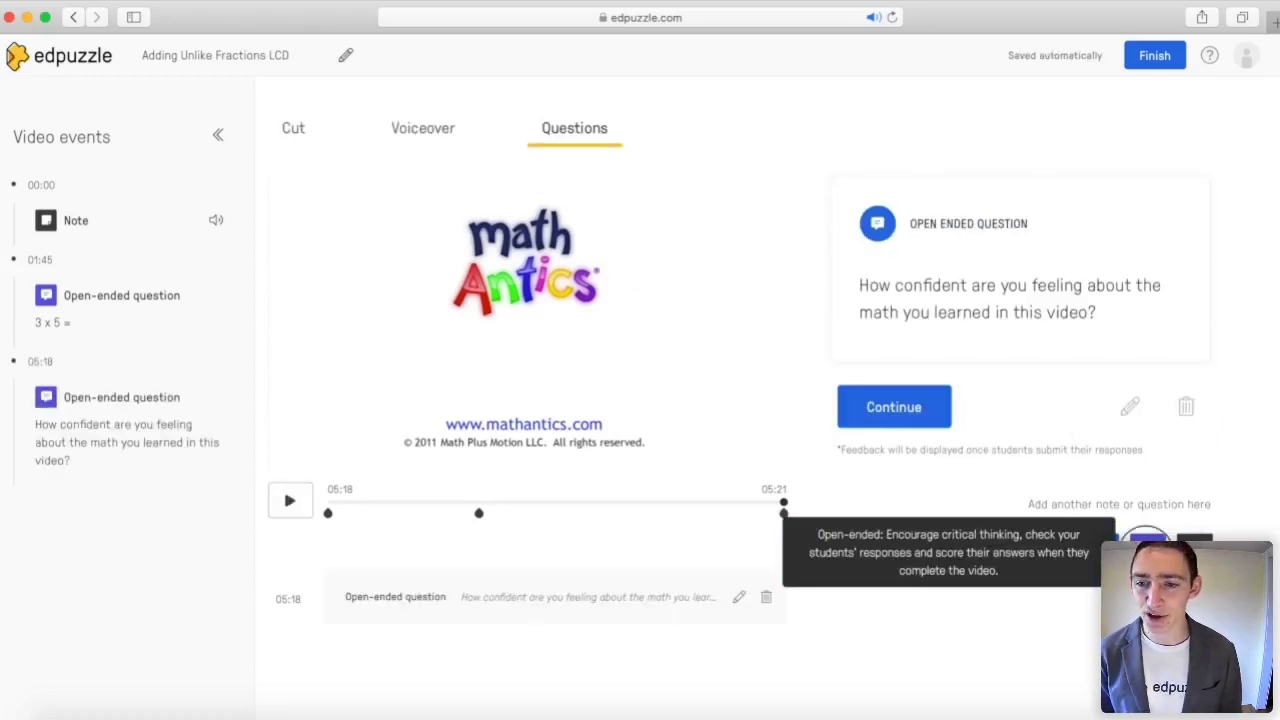
click(1147, 548)
Step: Add a 05:18 open-ended question 'Do you have any questions you want to ask me about this lesson?'
click(948, 312)
text(Do you have )
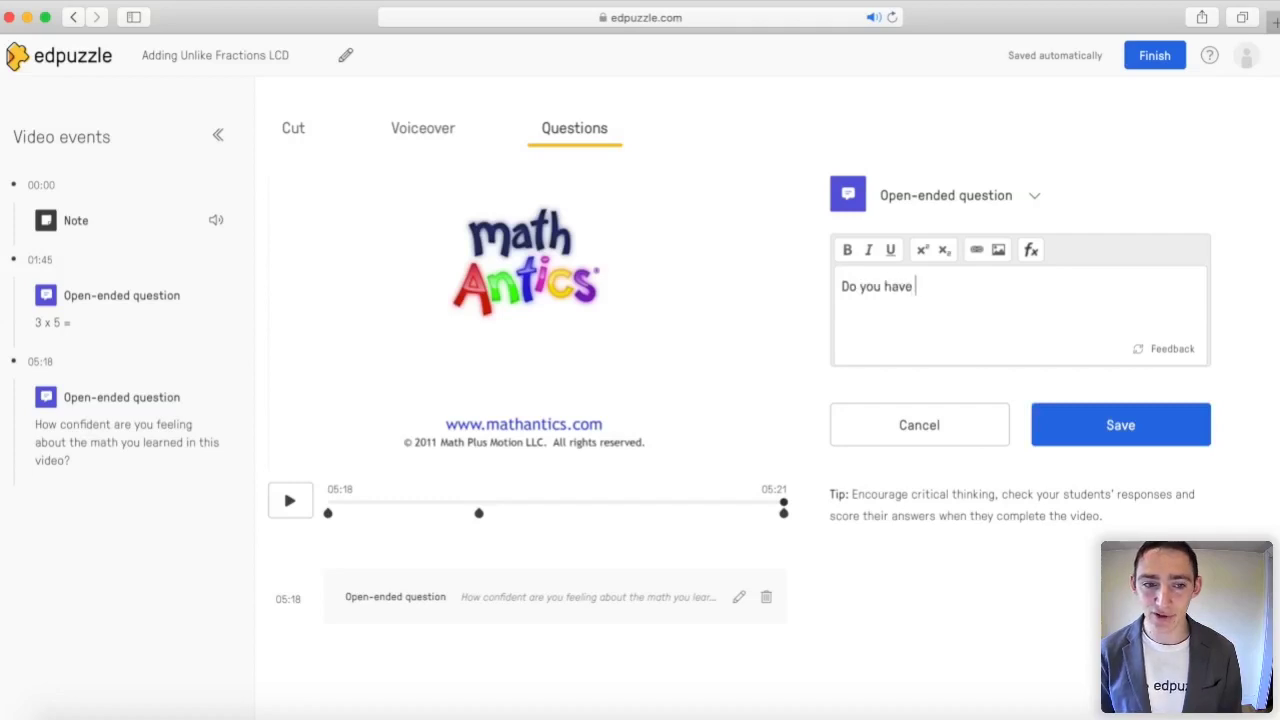
text(any questions you )
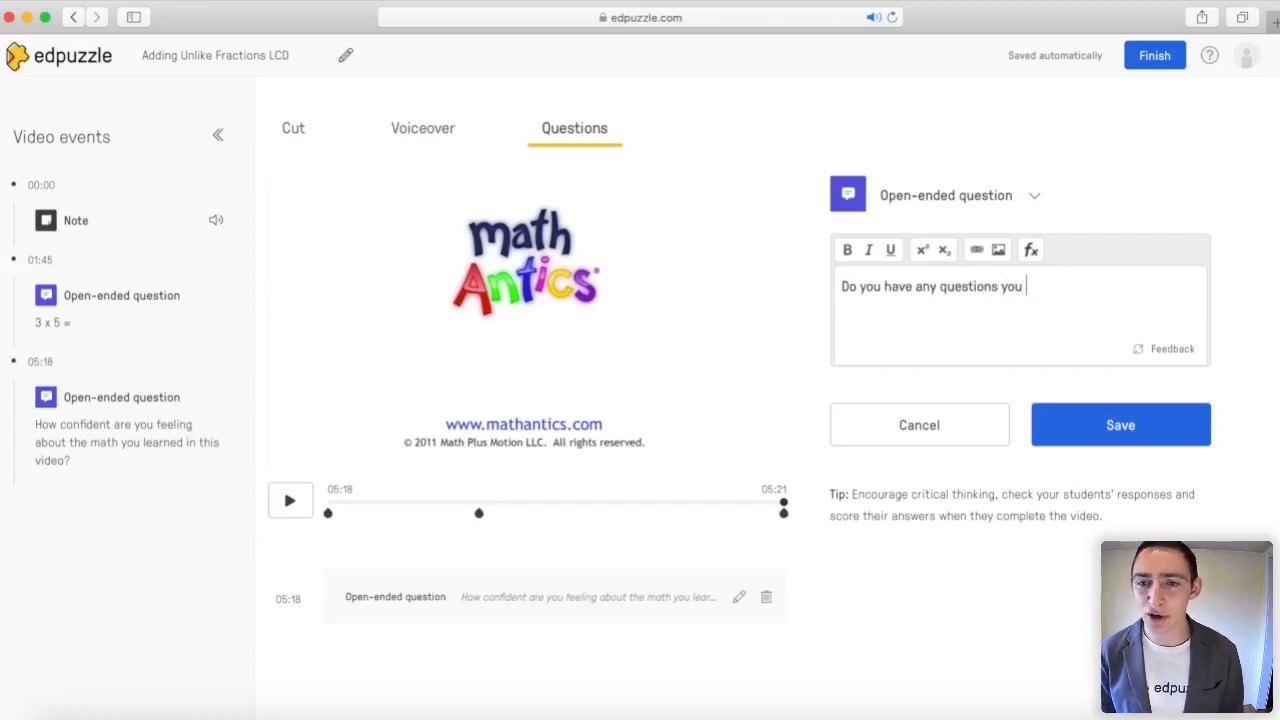
text(want tn)
key(BackSpace)
text(o ask )
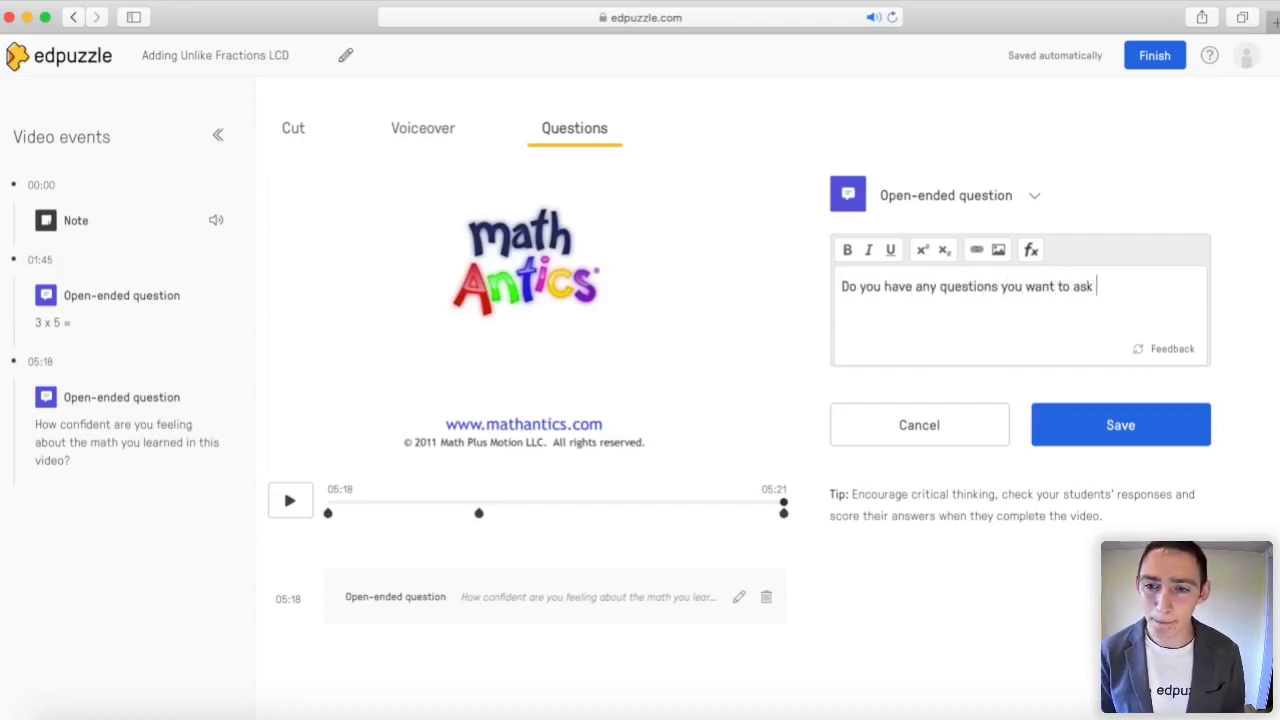
text(me about this lesson)
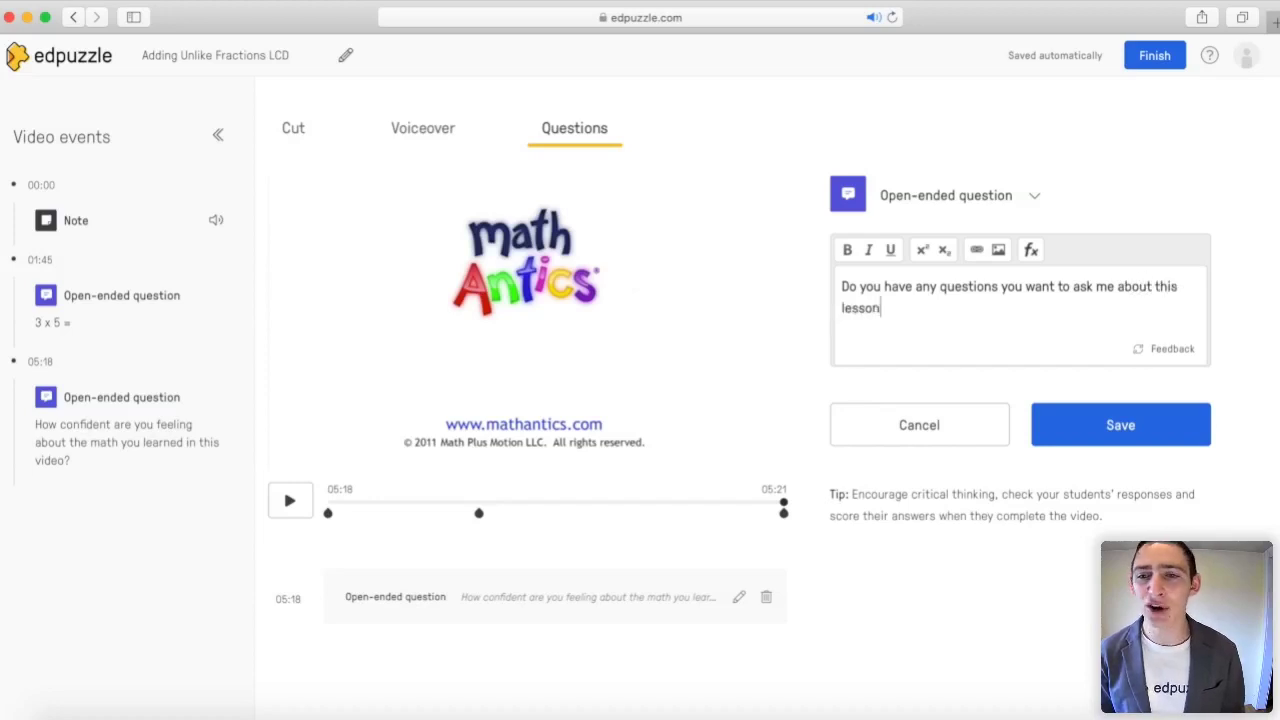
text(?)
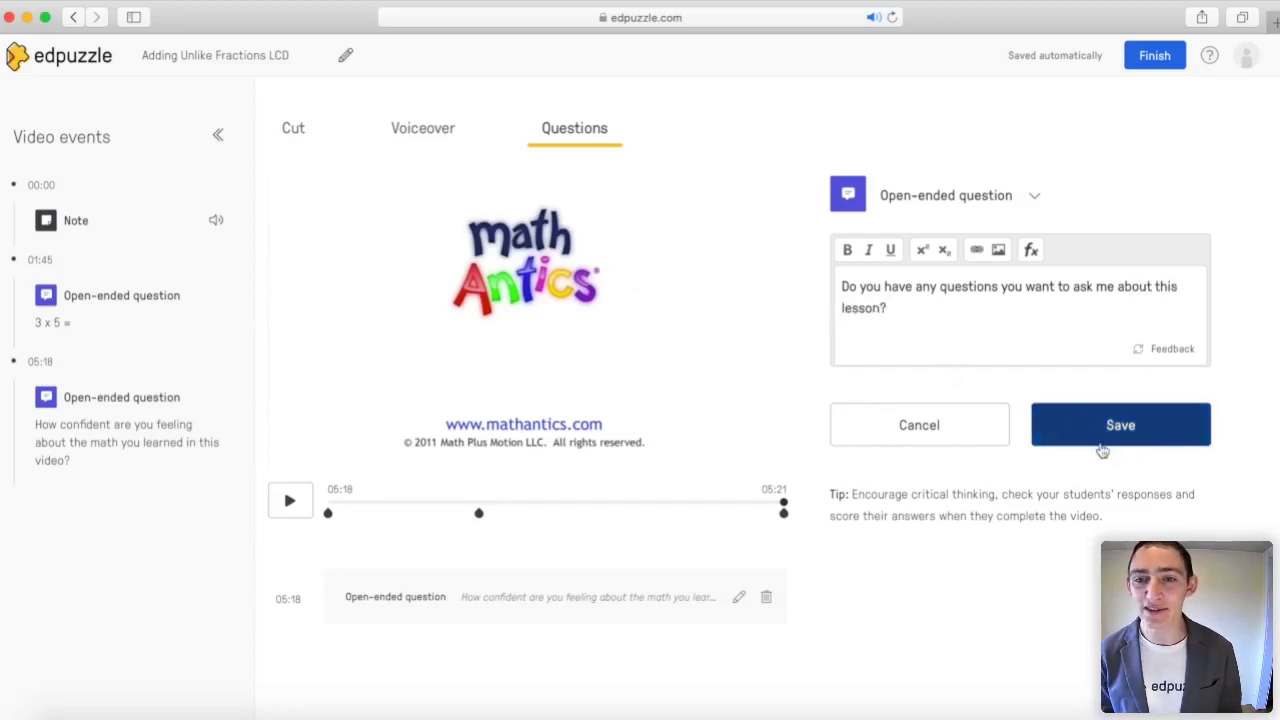
click(1102, 451)
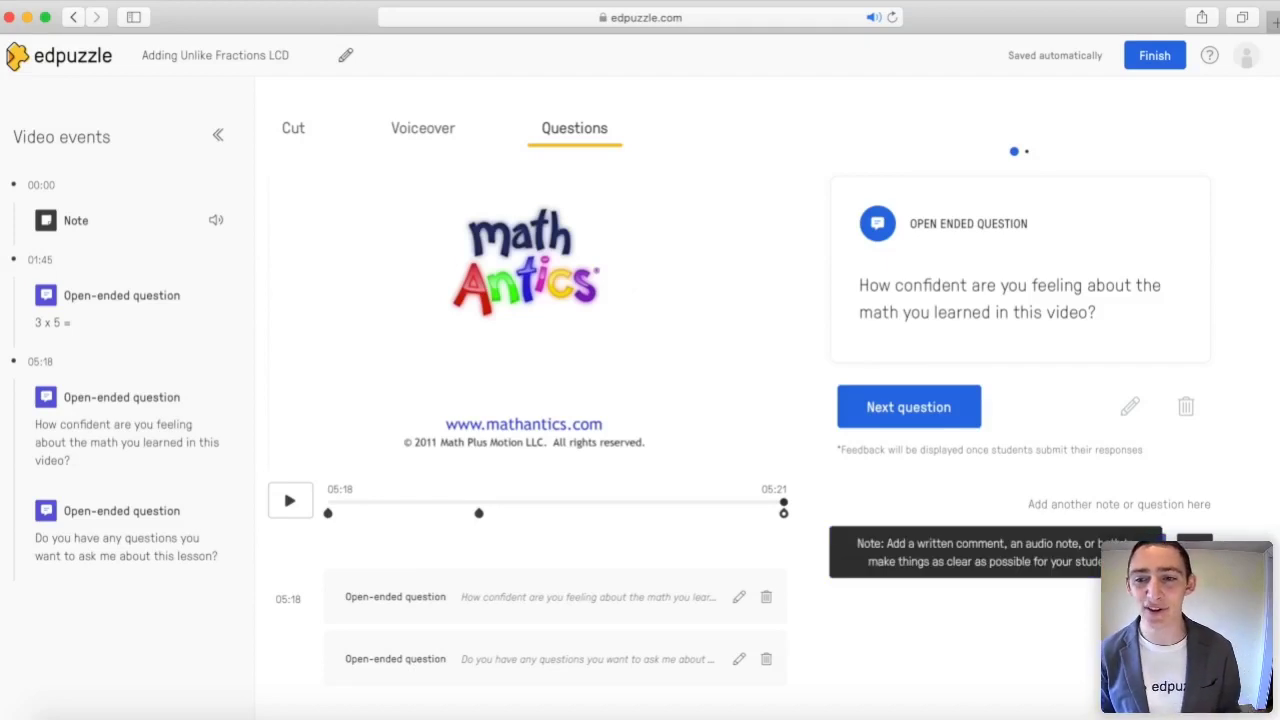
click(1195, 545)
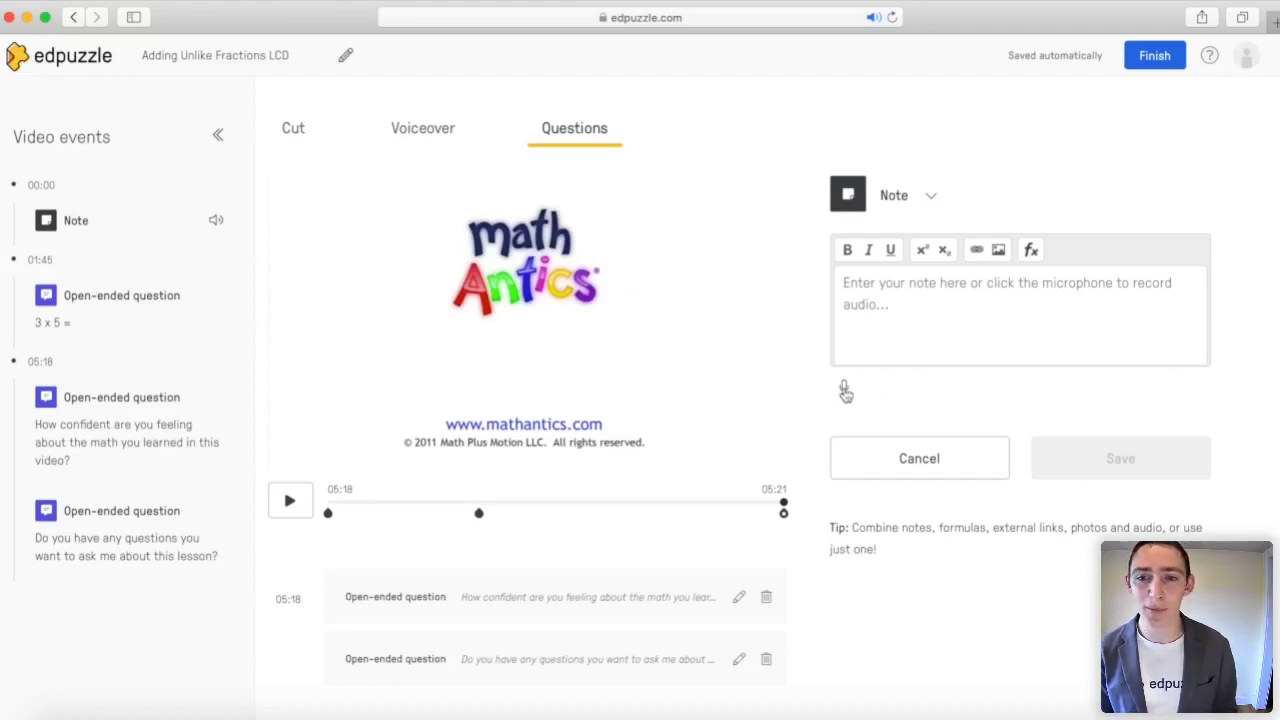
Step: Save a 05:18 note with recorded audio, 'Extra Help Video:' and the pasted link, then finish editing
click(845, 391)
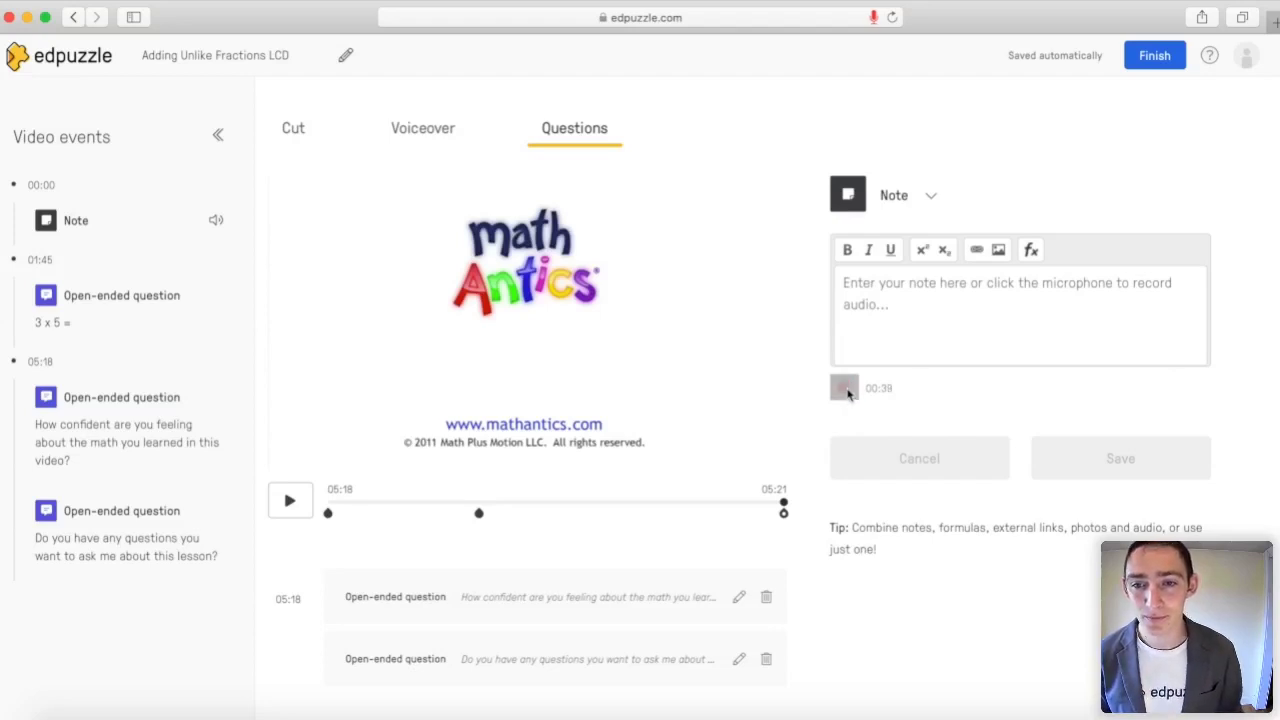
click(845, 389)
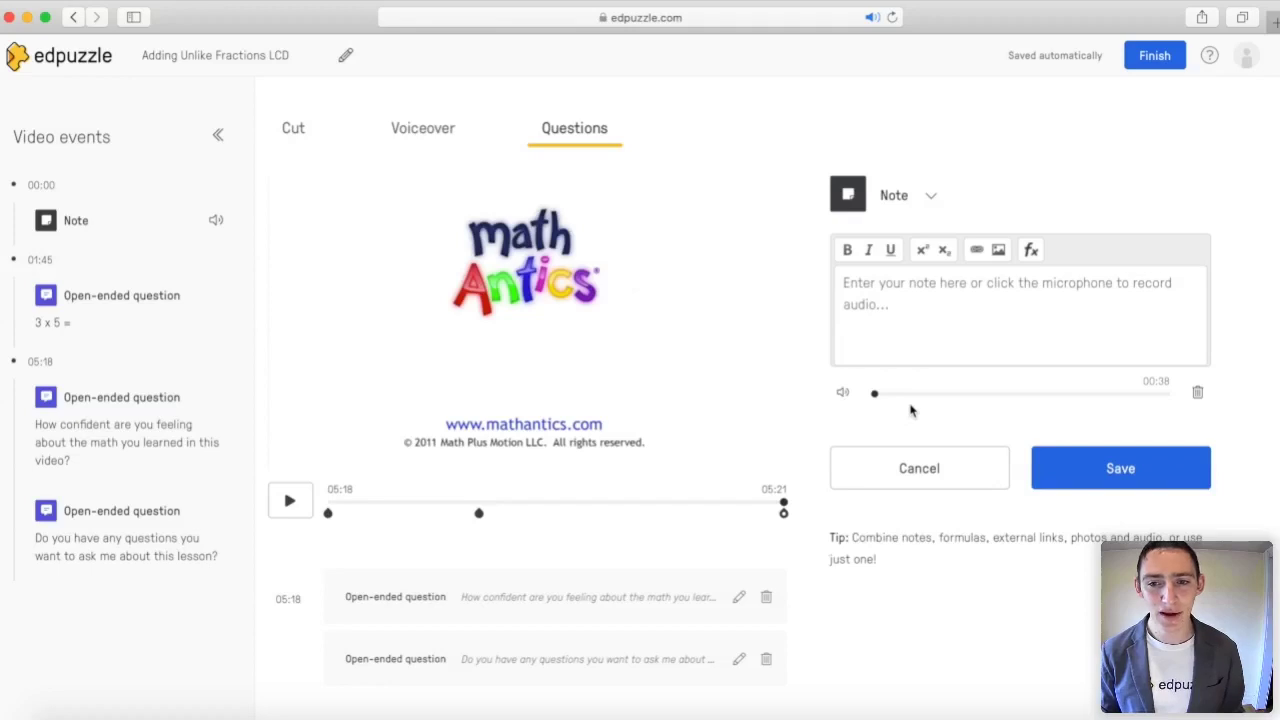
click(857, 280)
text(Extra Help Vi)
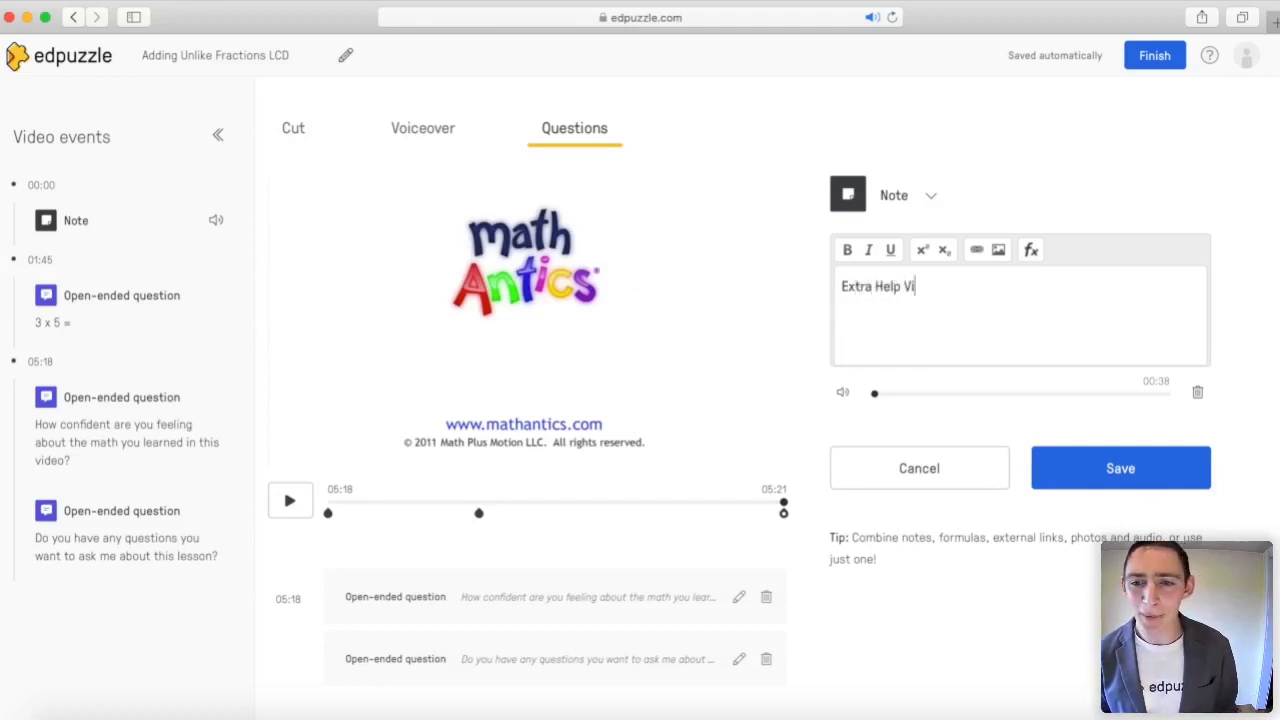
text(deo:)
key(Return)
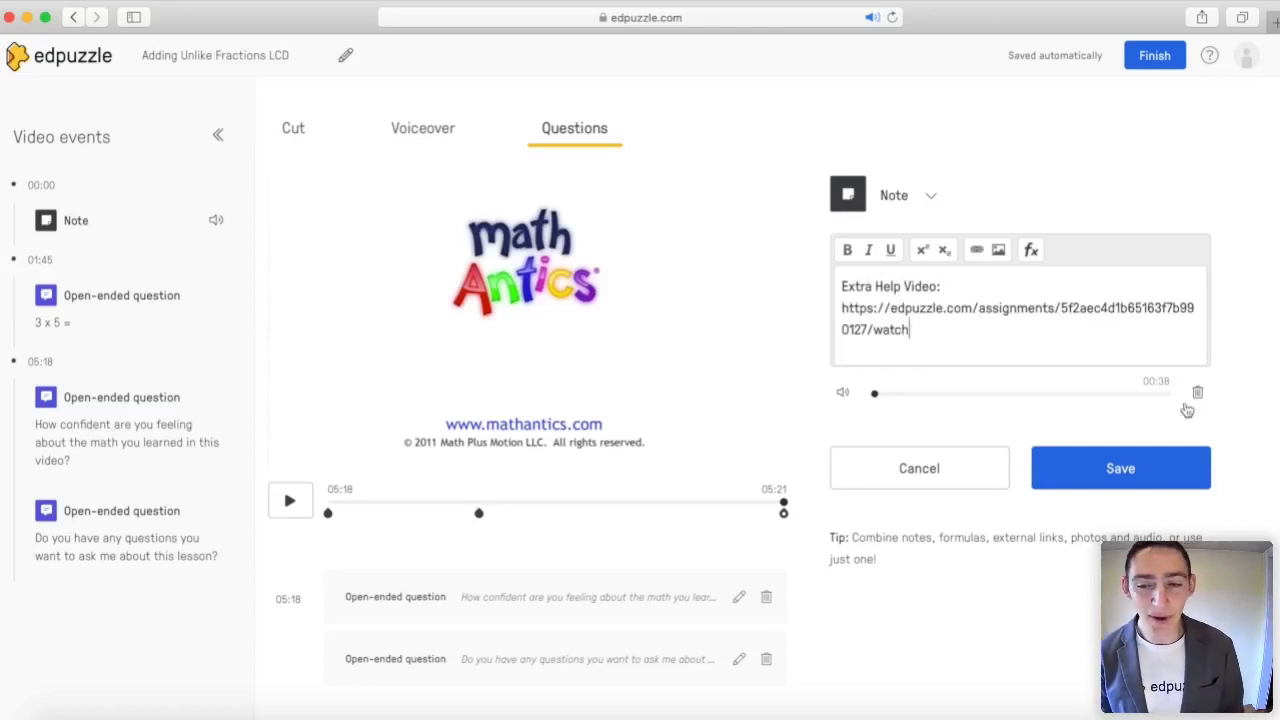
click(1157, 463)
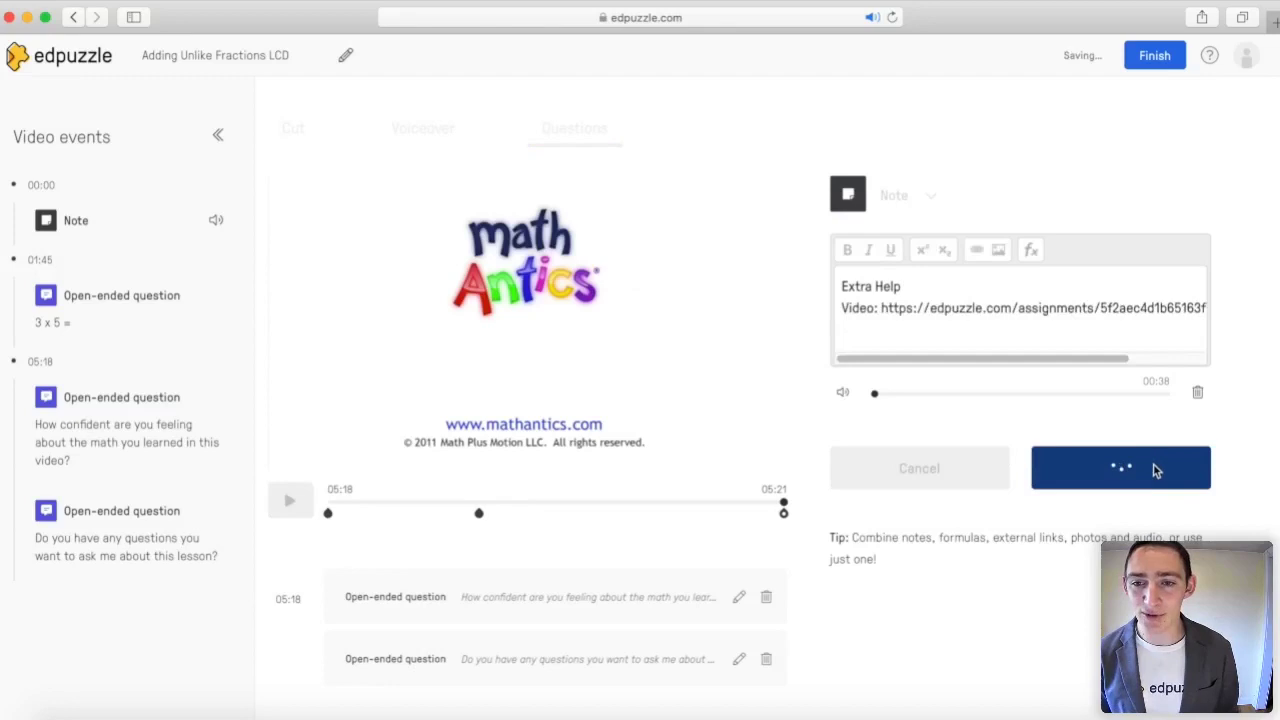
click(1155, 57)
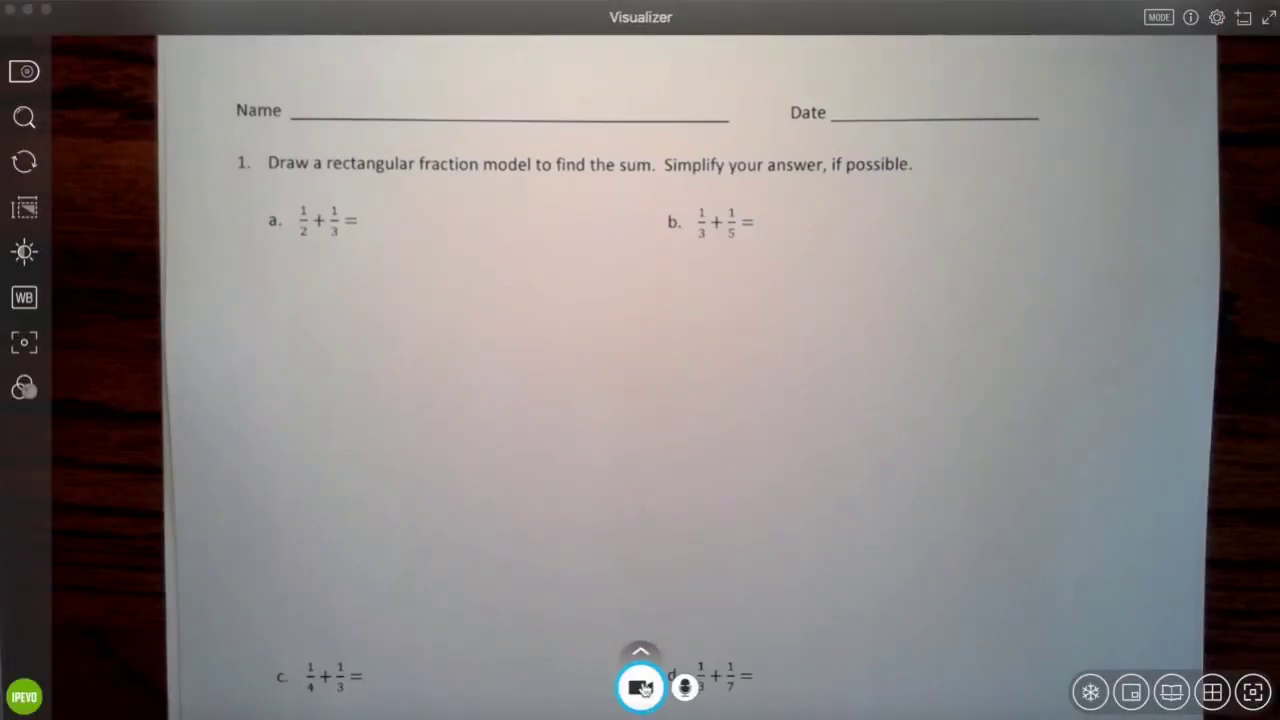
Step: Start a Visualizer recording of the fraction worksheet under the document camera
click(644, 688)
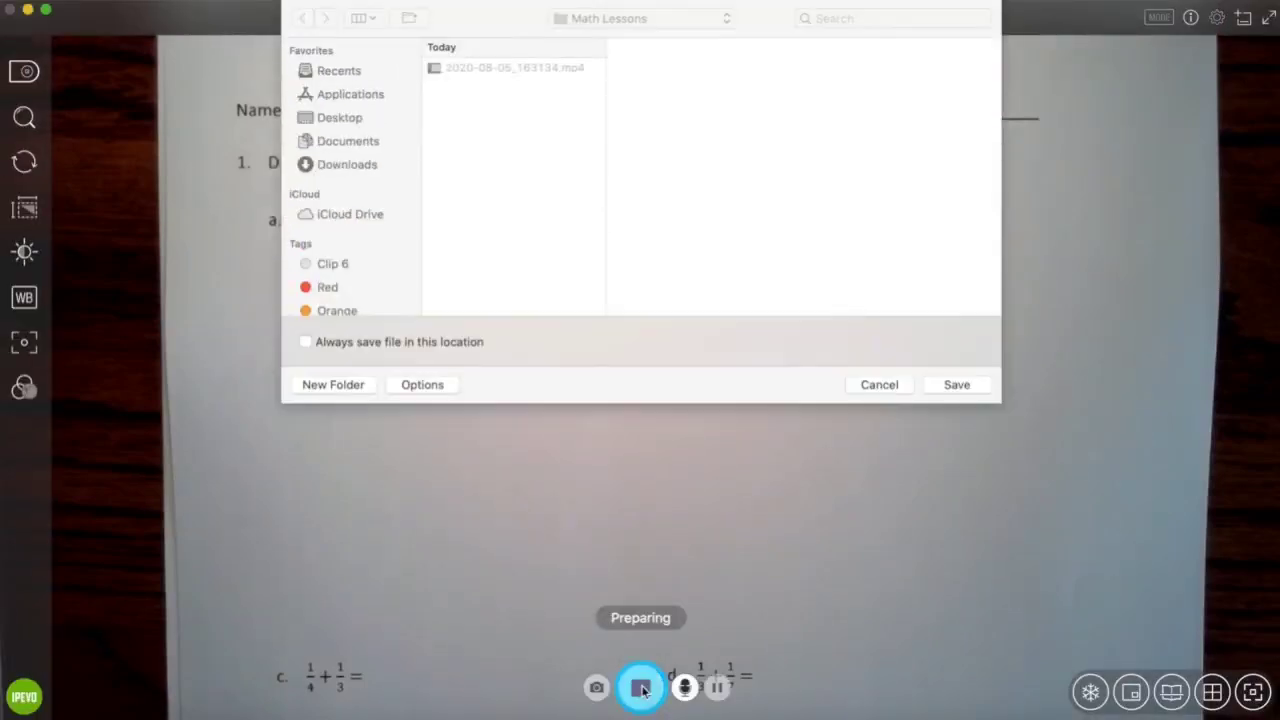
Step: Save the new recording into the Math Lessons folder
click(960, 388)
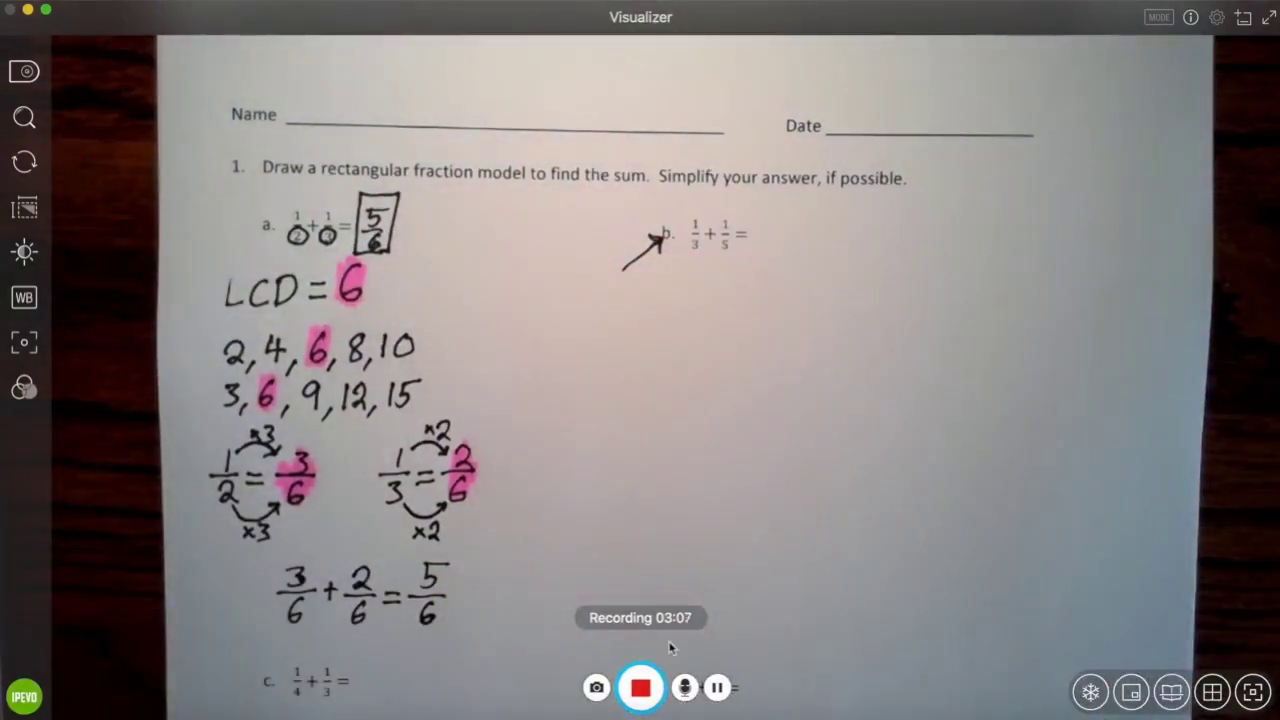
Step: Stop the Visualizer recording once part a is solved as 5/6
click(640, 688)
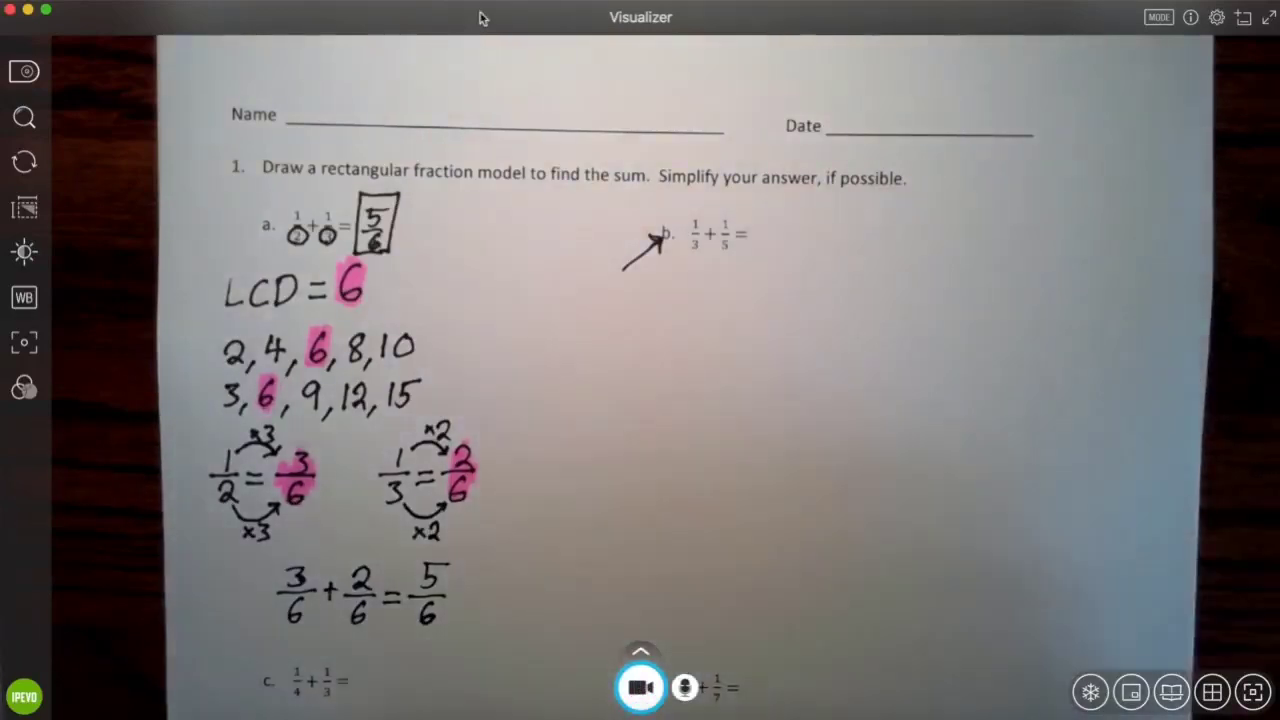
Step: Move the Visualizer window aside and go to Edpuzzle's My Content page
drag(480, 14, 476, 164)
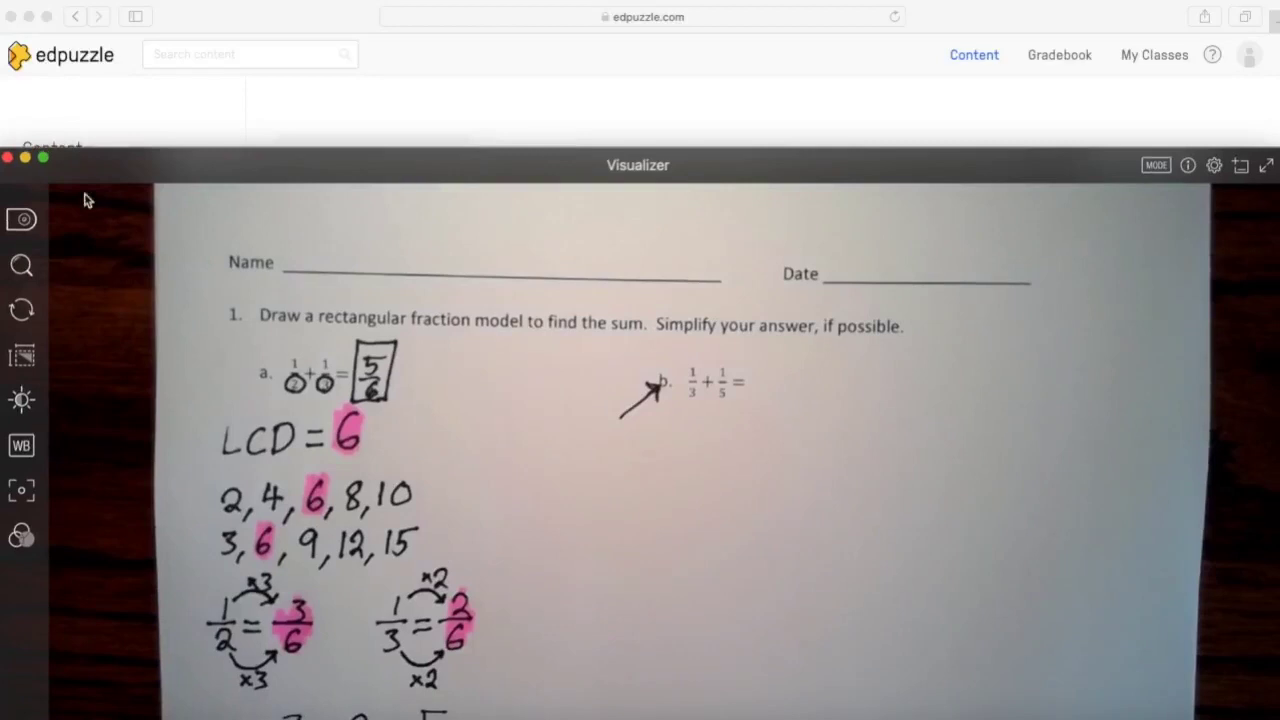
click(204, 133)
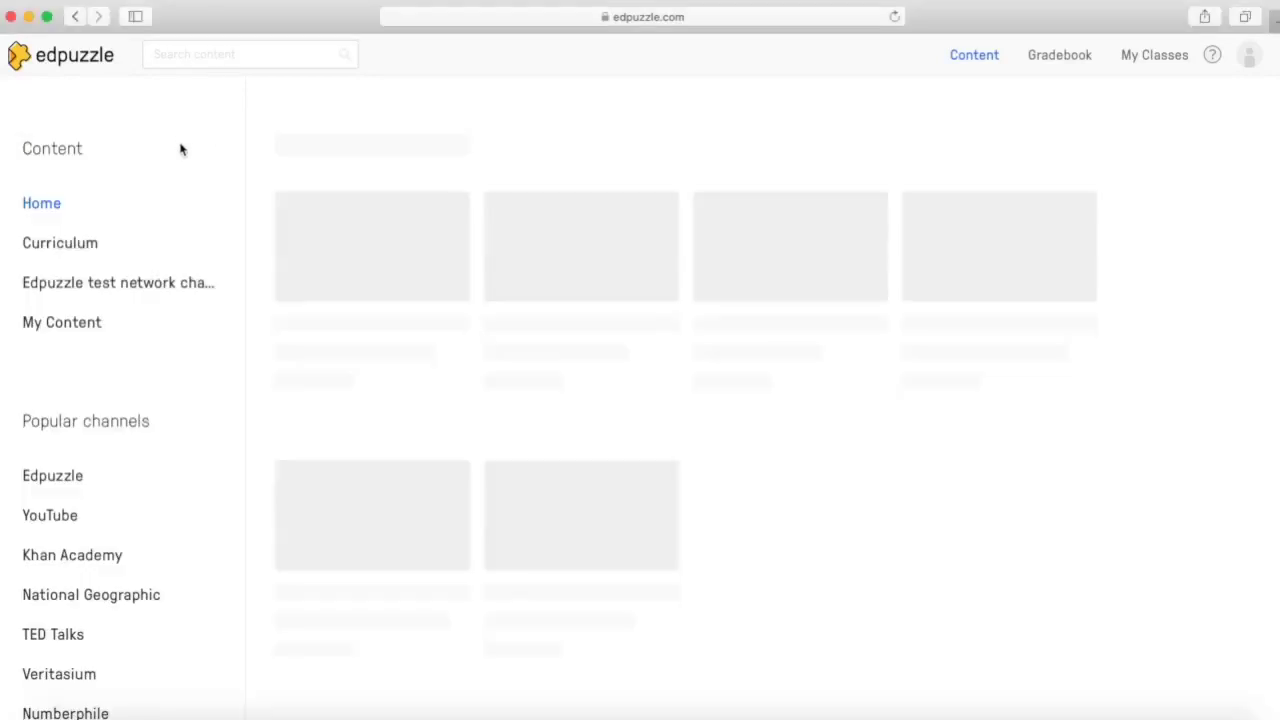
click(71, 324)
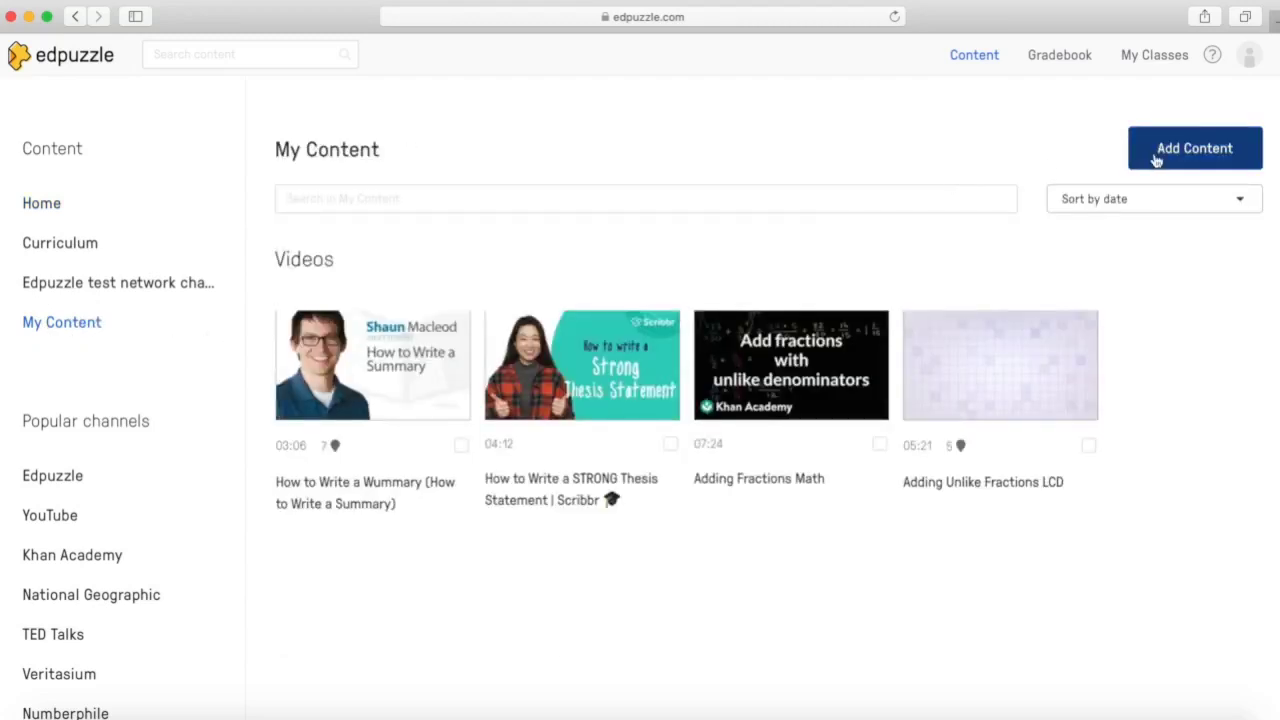
Step: Upload 2020-08-05_163827.mp4 from the Math Lessons folder as new content
click(1201, 152)
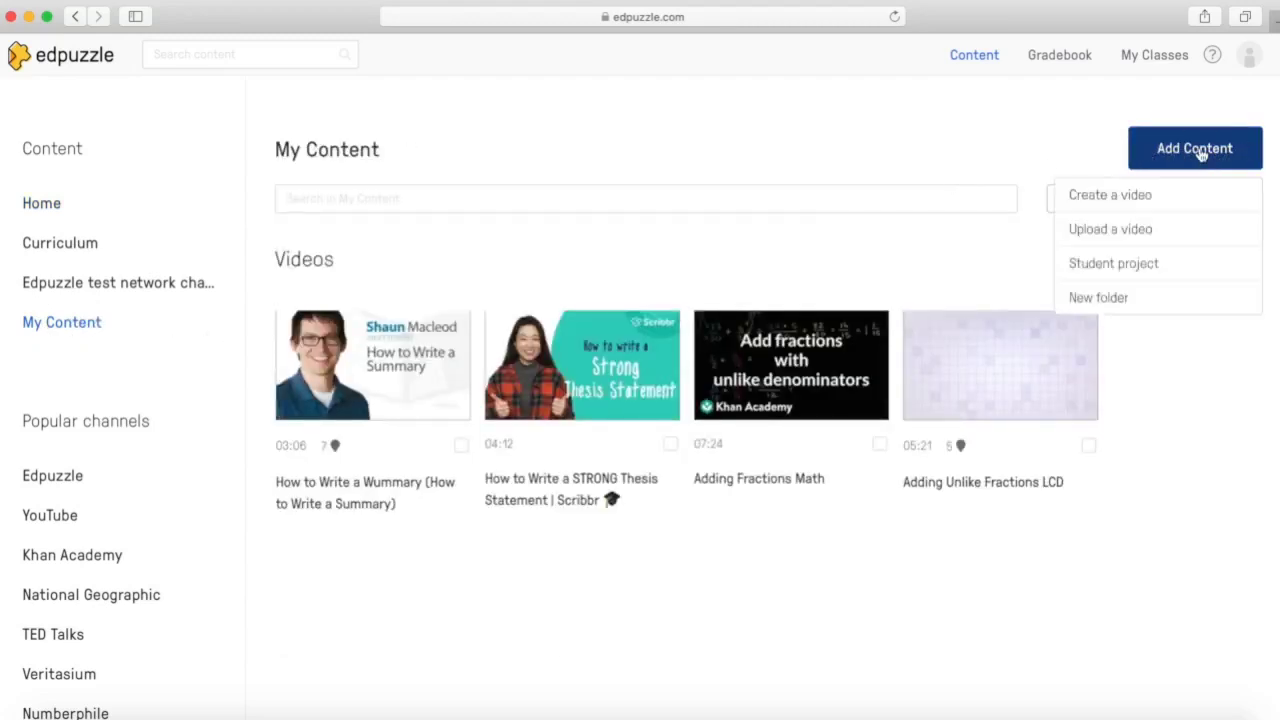
click(1136, 229)
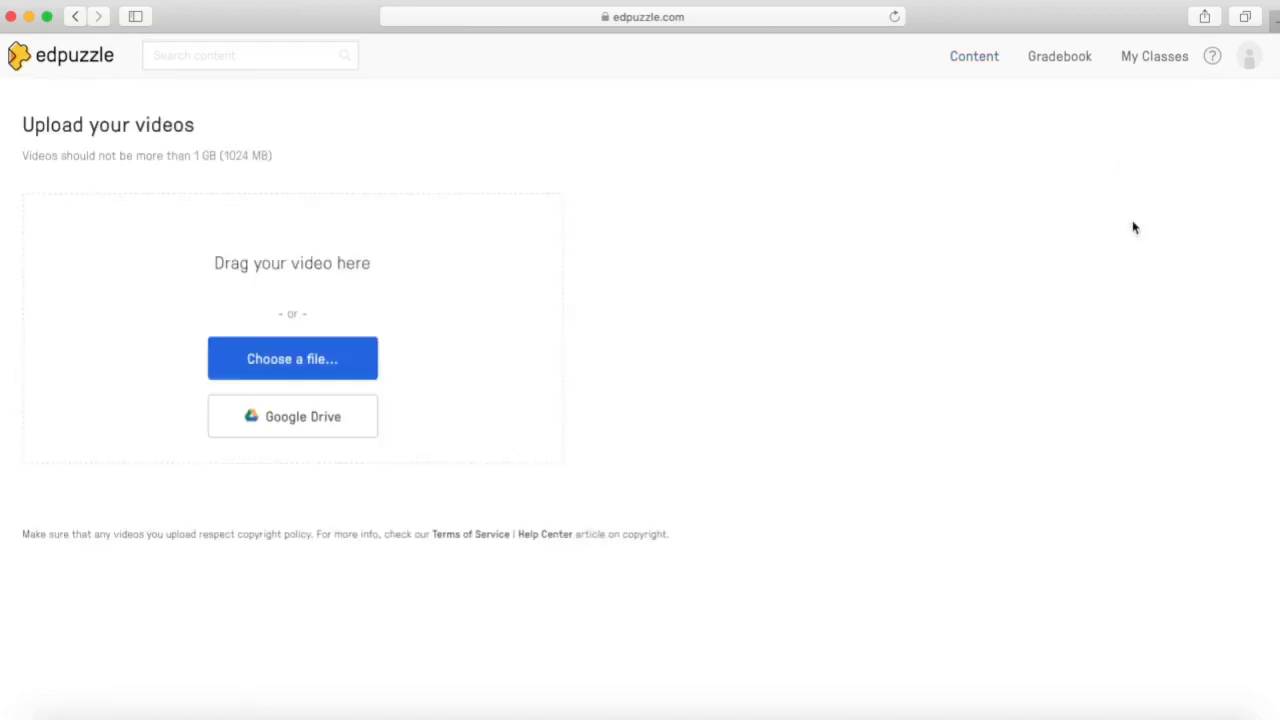
click(348, 352)
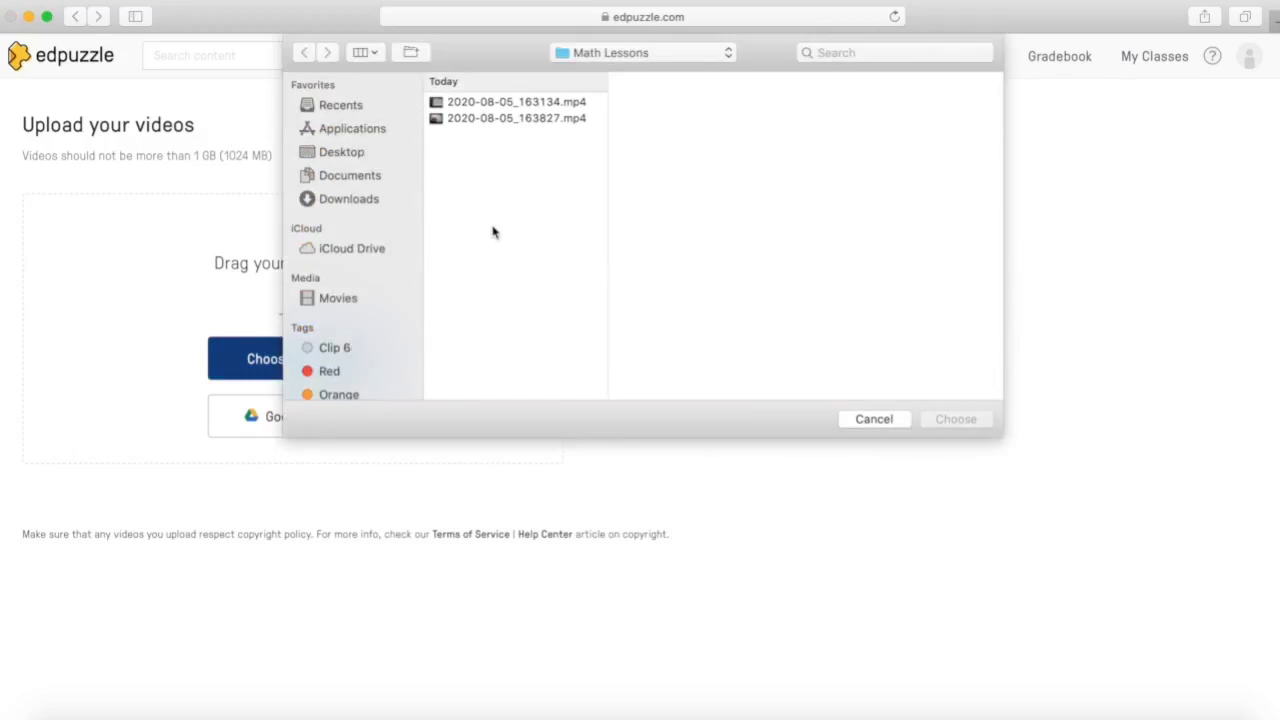
click(510, 120)
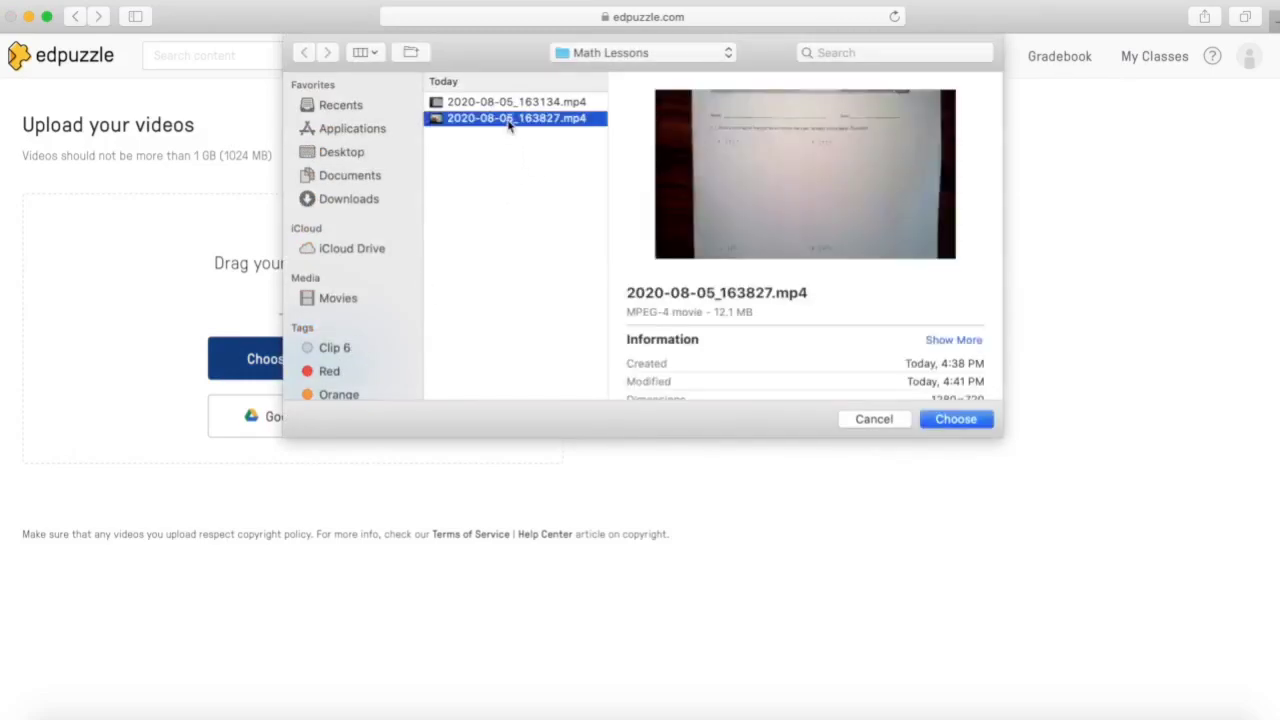
double_click(508, 122)
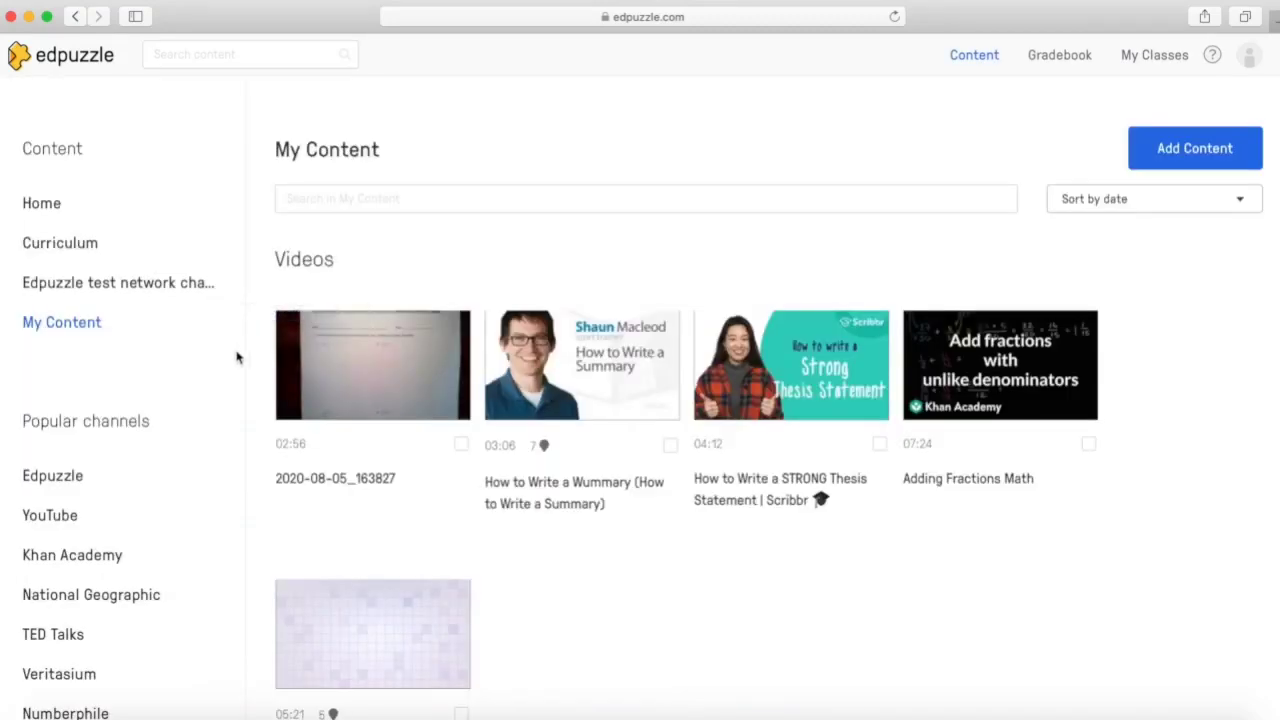
Step: Open the 2020-08-05_163827 video's page and launch its editor
click(355, 385)
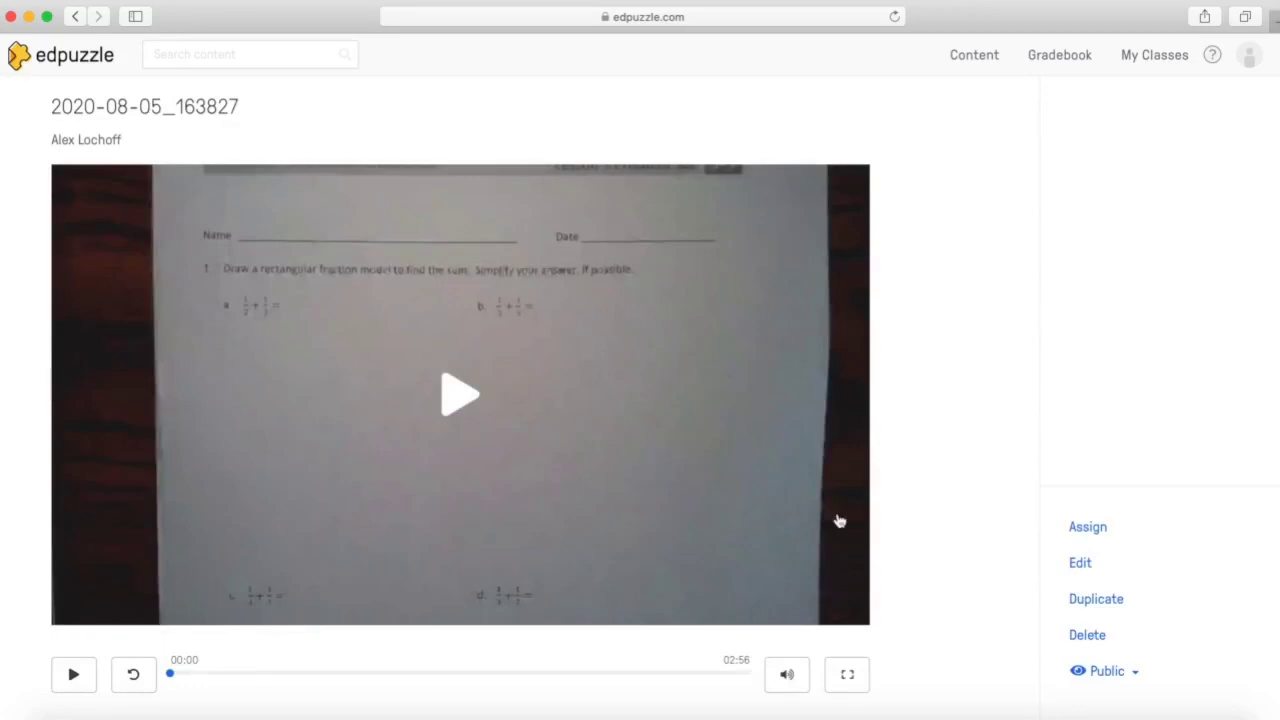
click(1075, 564)
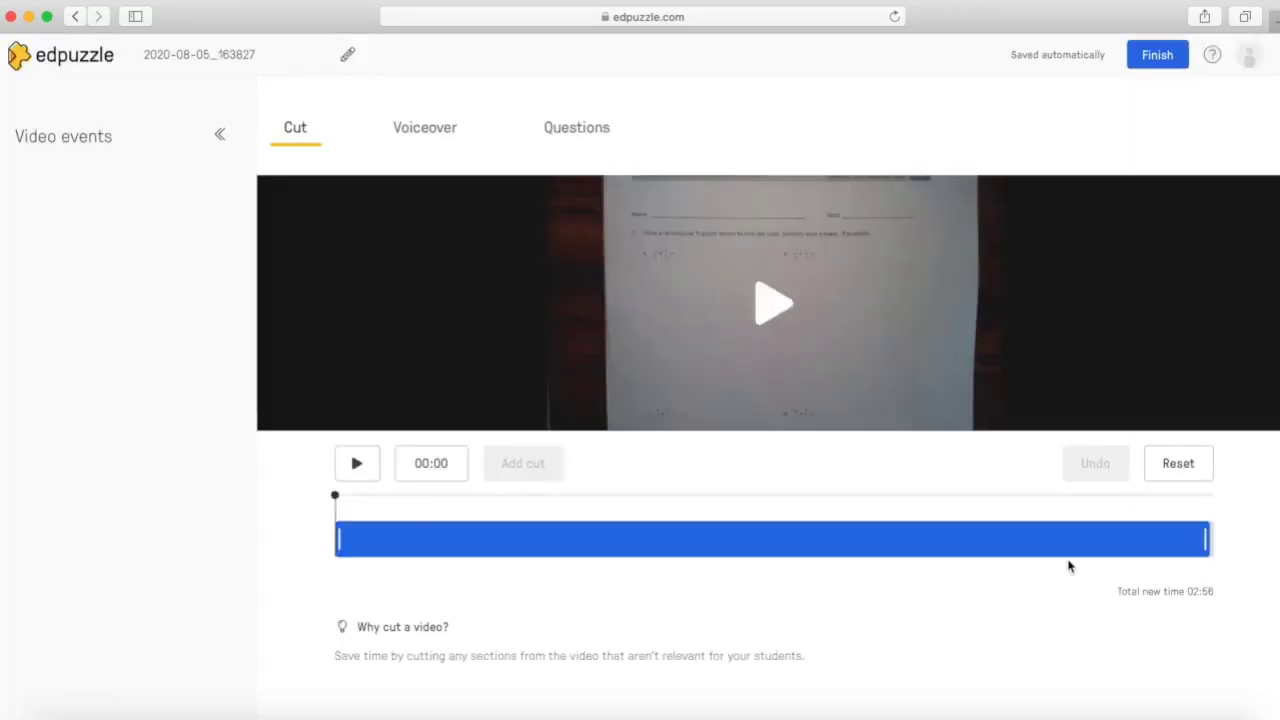
Step: Switch to the Questions view and pause the video at 00:24
click(604, 130)
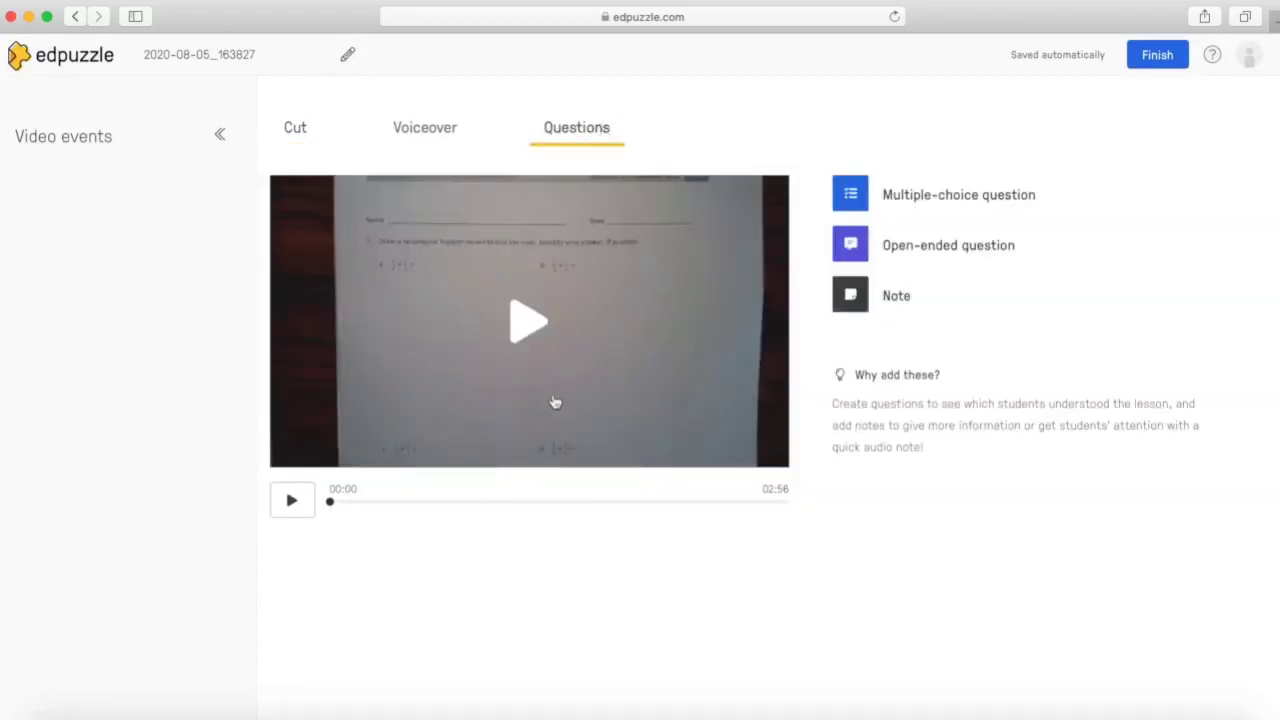
click(537, 342)
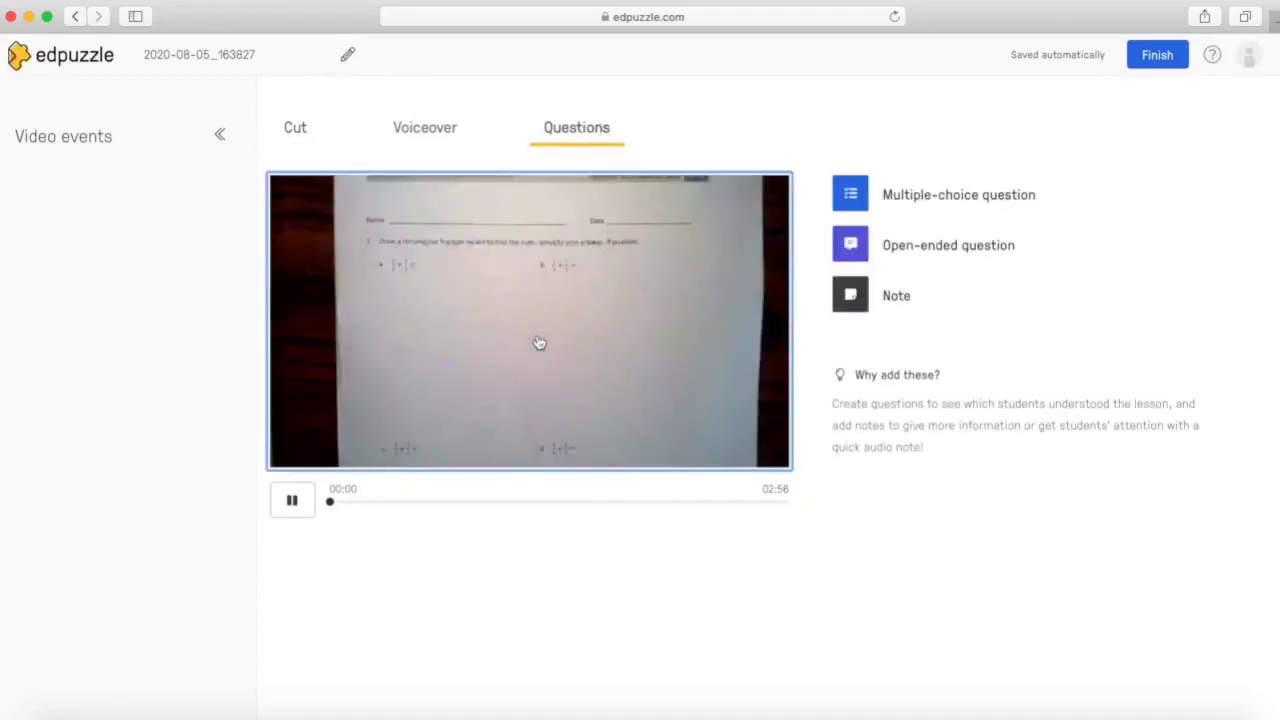
click(374, 503)
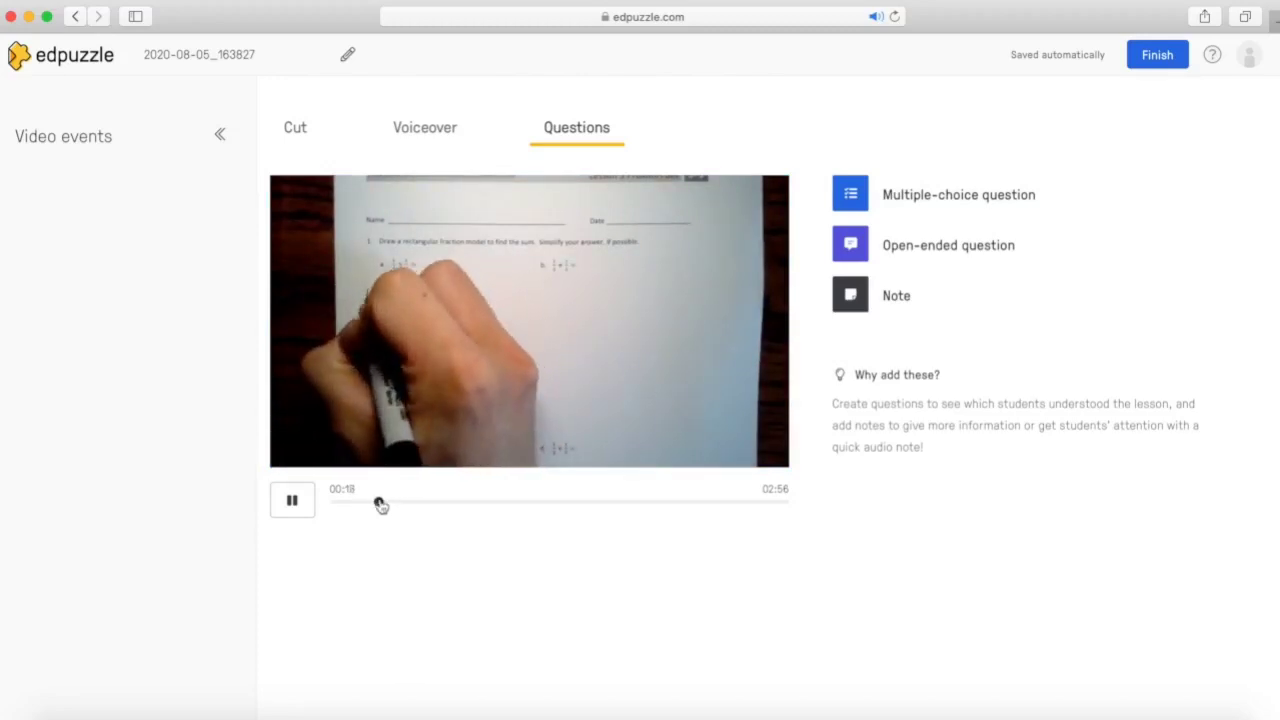
click(389, 503)
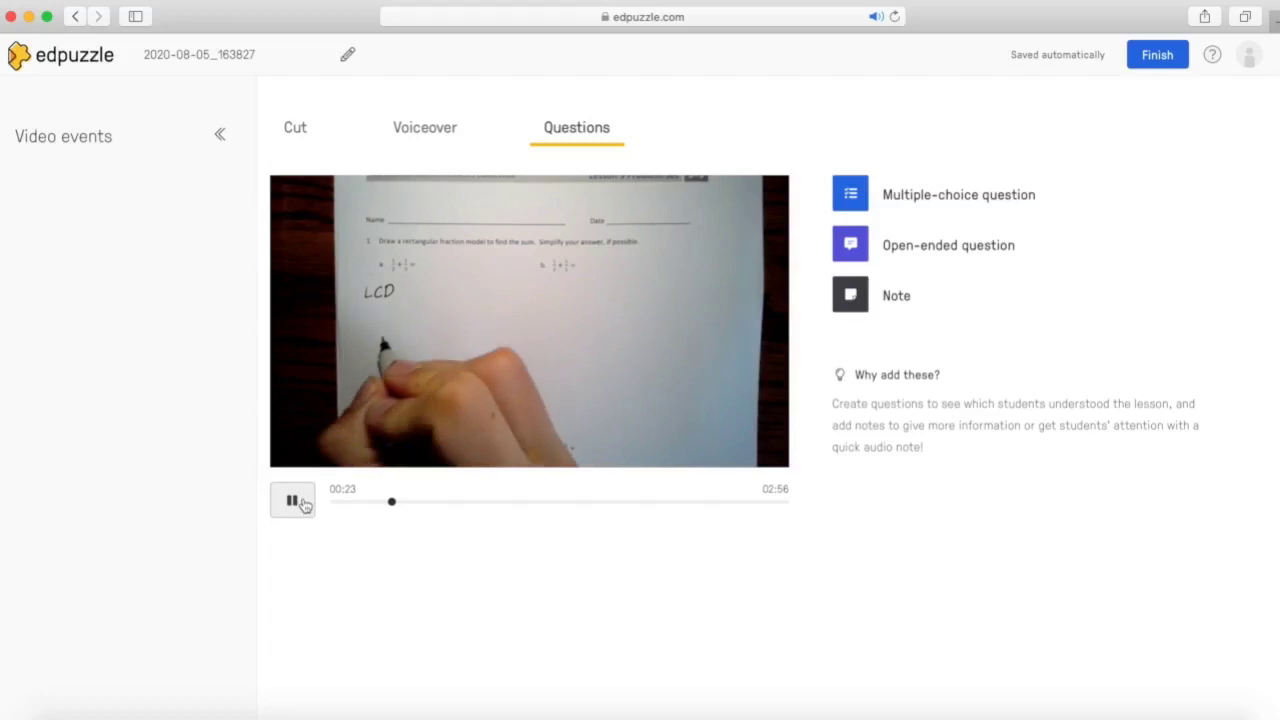
click(304, 503)
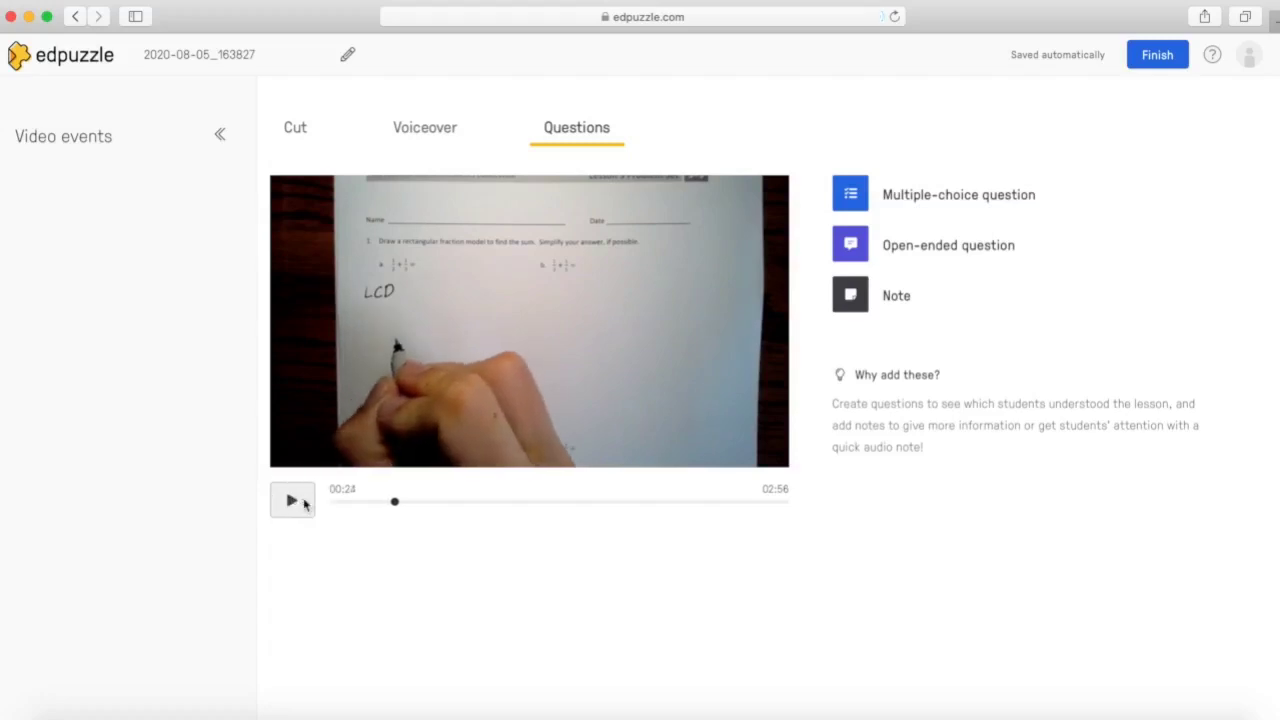
Step: Add and save the open-ended question 'Describe how to find the LCD of two fractions.'
click(864, 252)
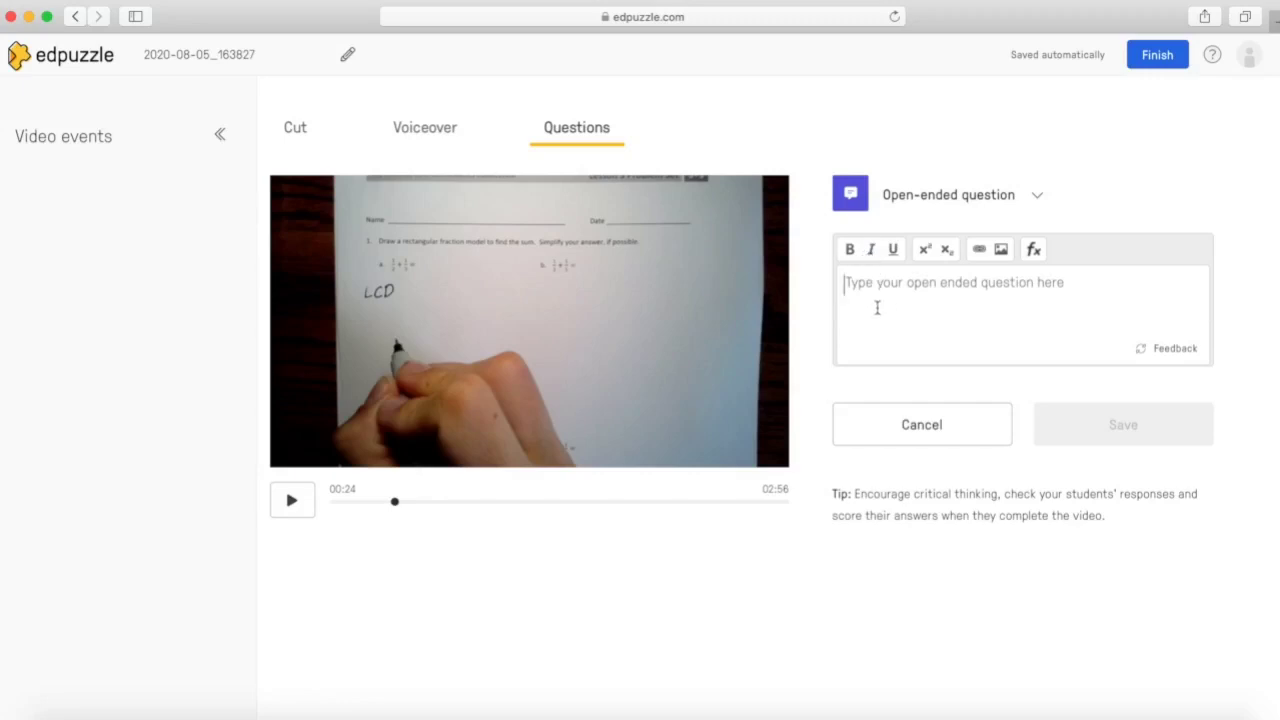
click(877, 308)
text(Describe how to find the LCD of t)
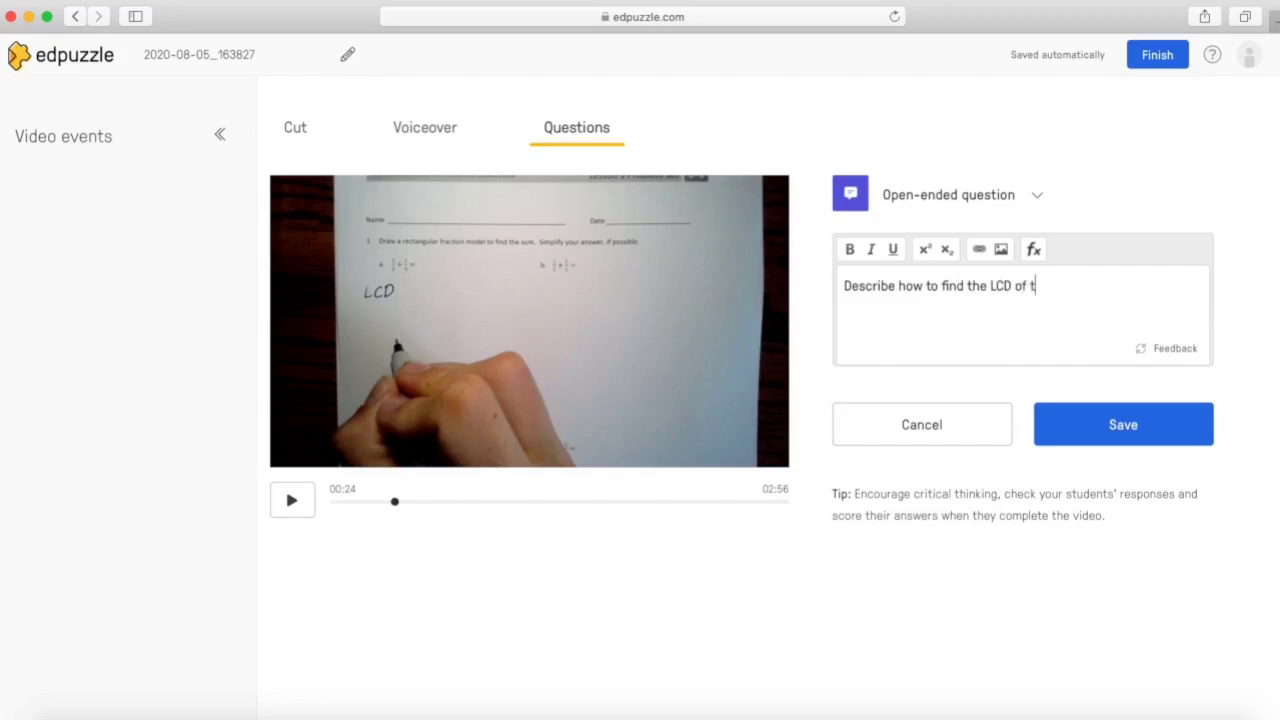
text(wo fractions.)
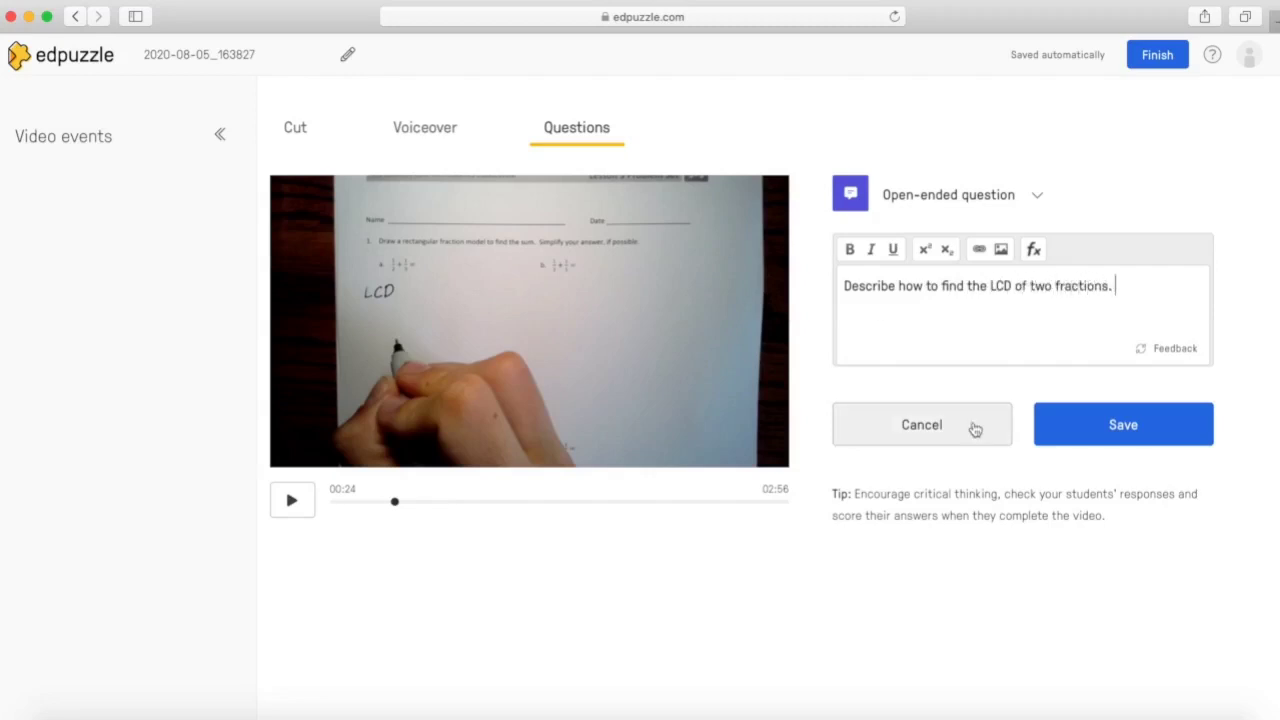
click(1073, 441)
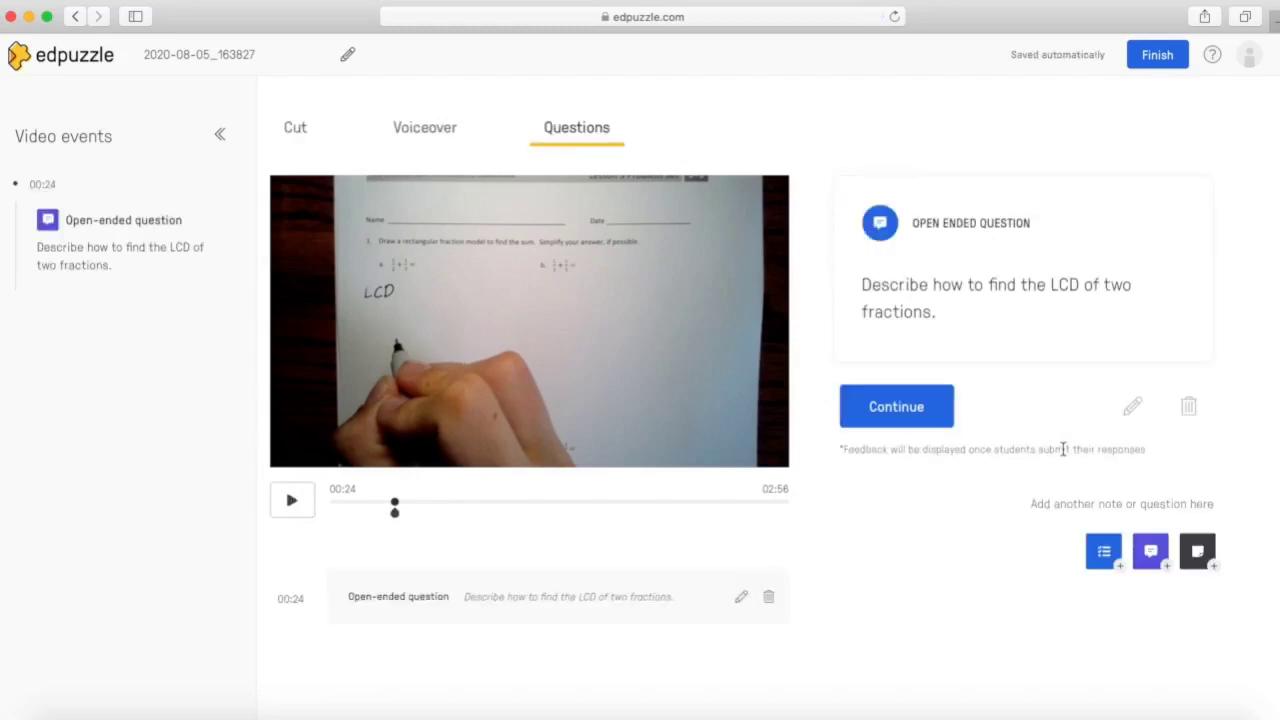
click(940, 425)
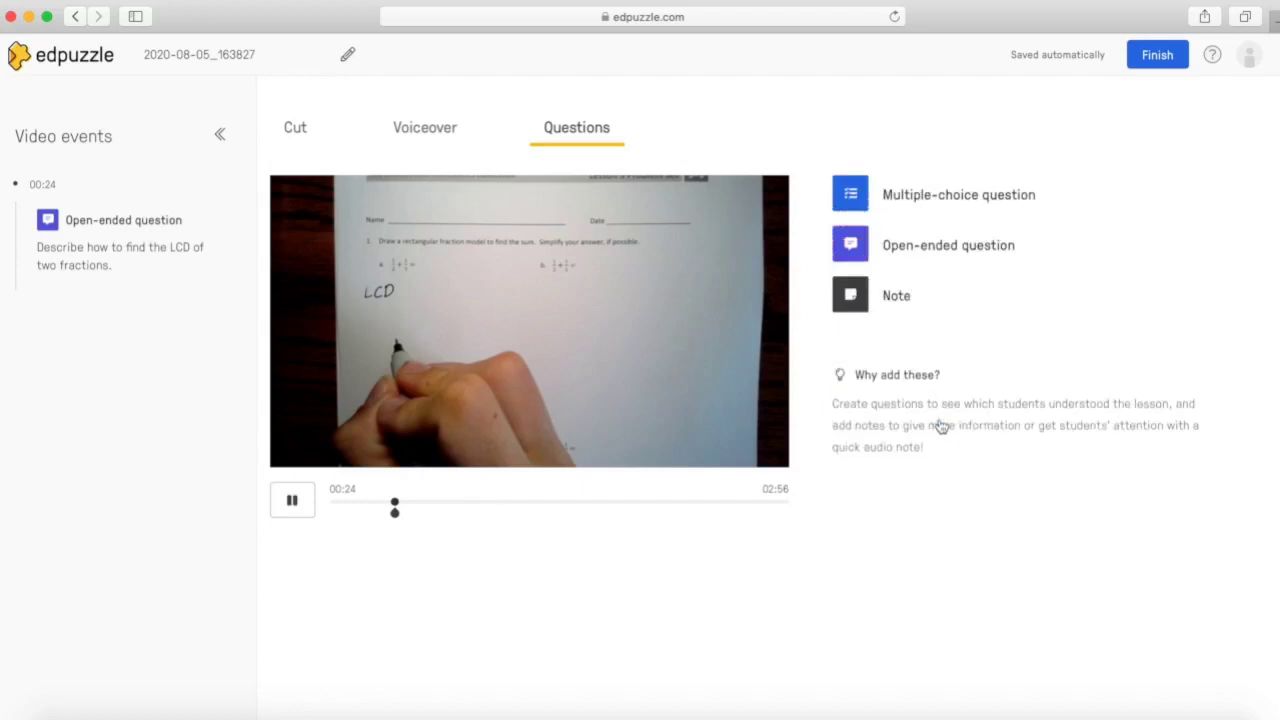
Step: Pause at 00:54 and start a multiple-choice question 'What number do you see in both lists?'
click(416, 503)
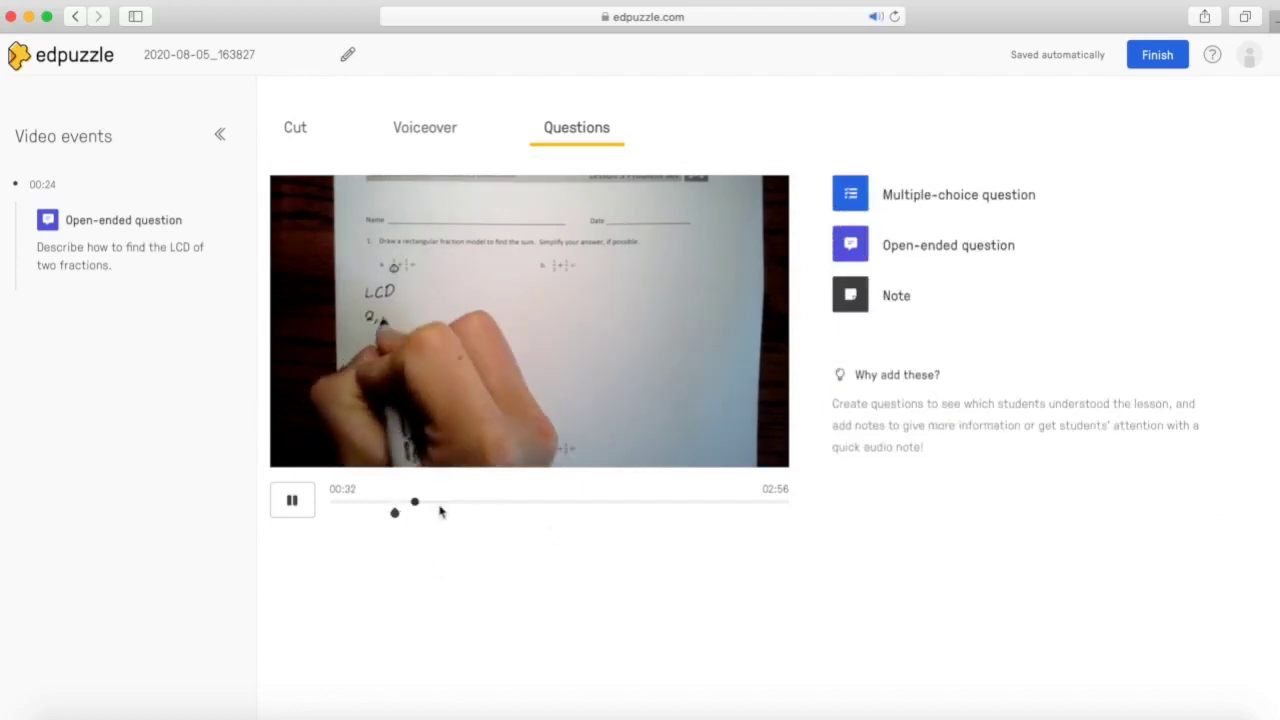
click(440, 505)
click(463, 506)
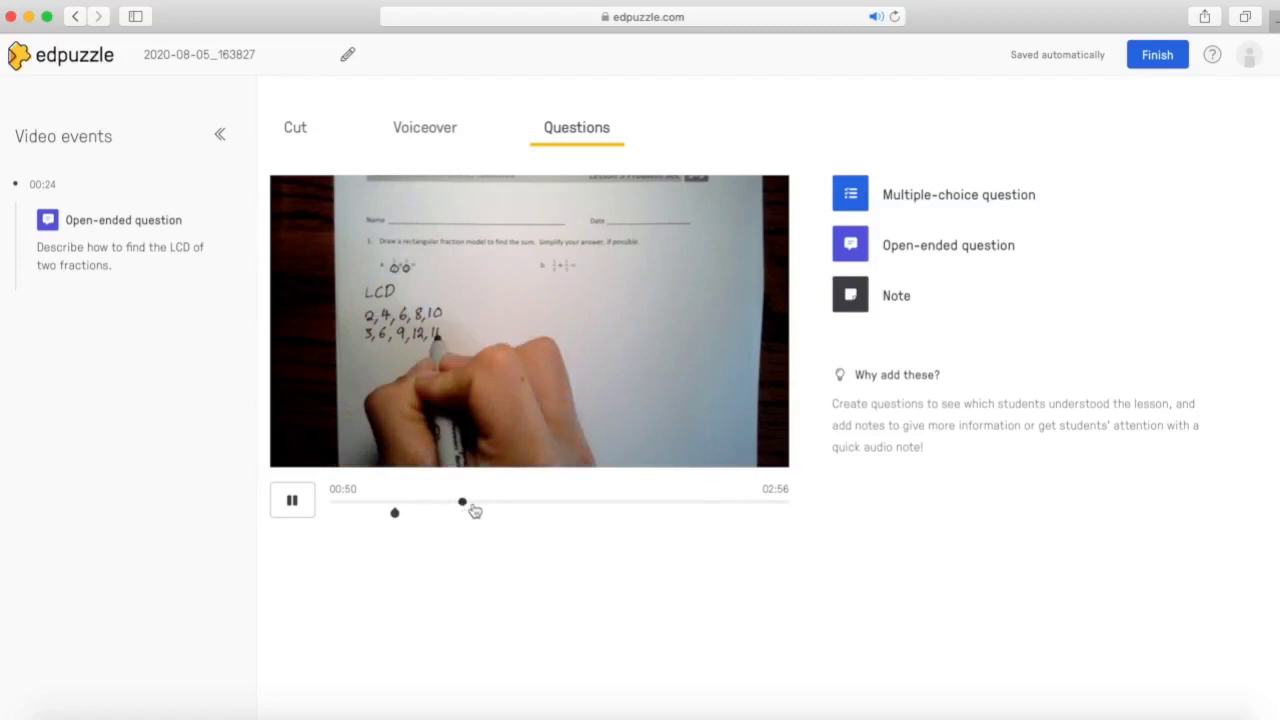
click(301, 515)
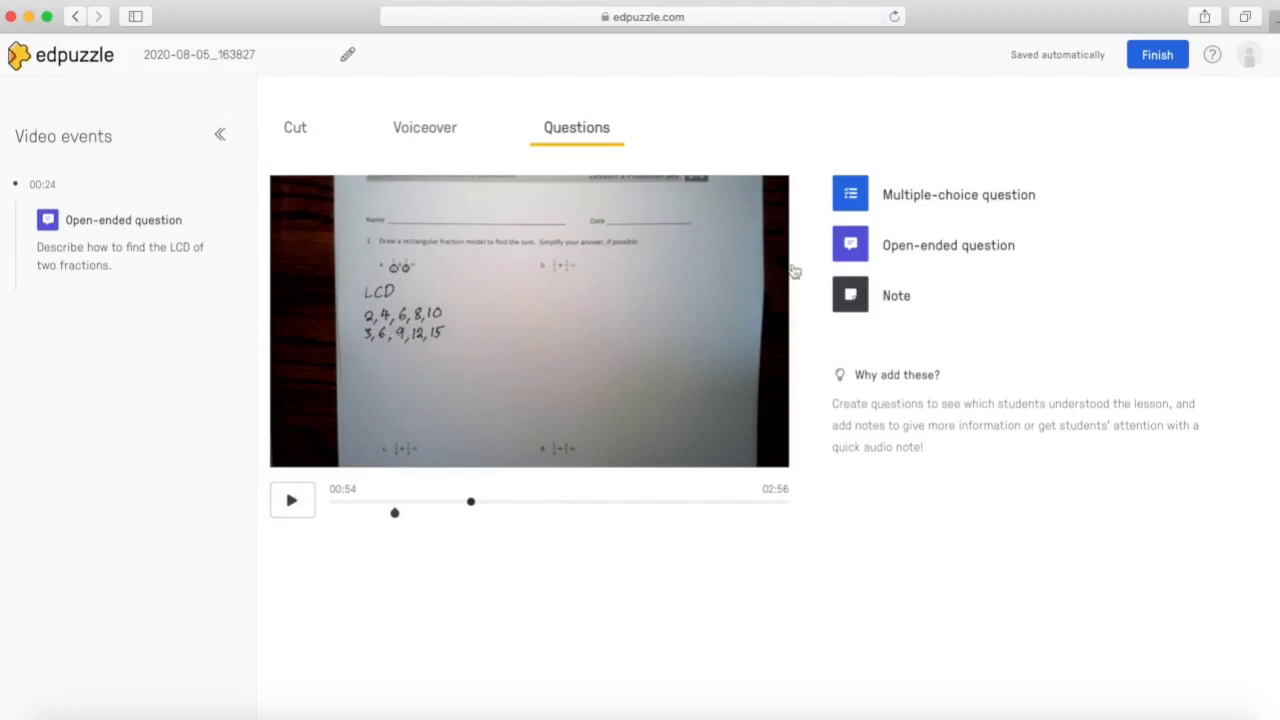
click(855, 200)
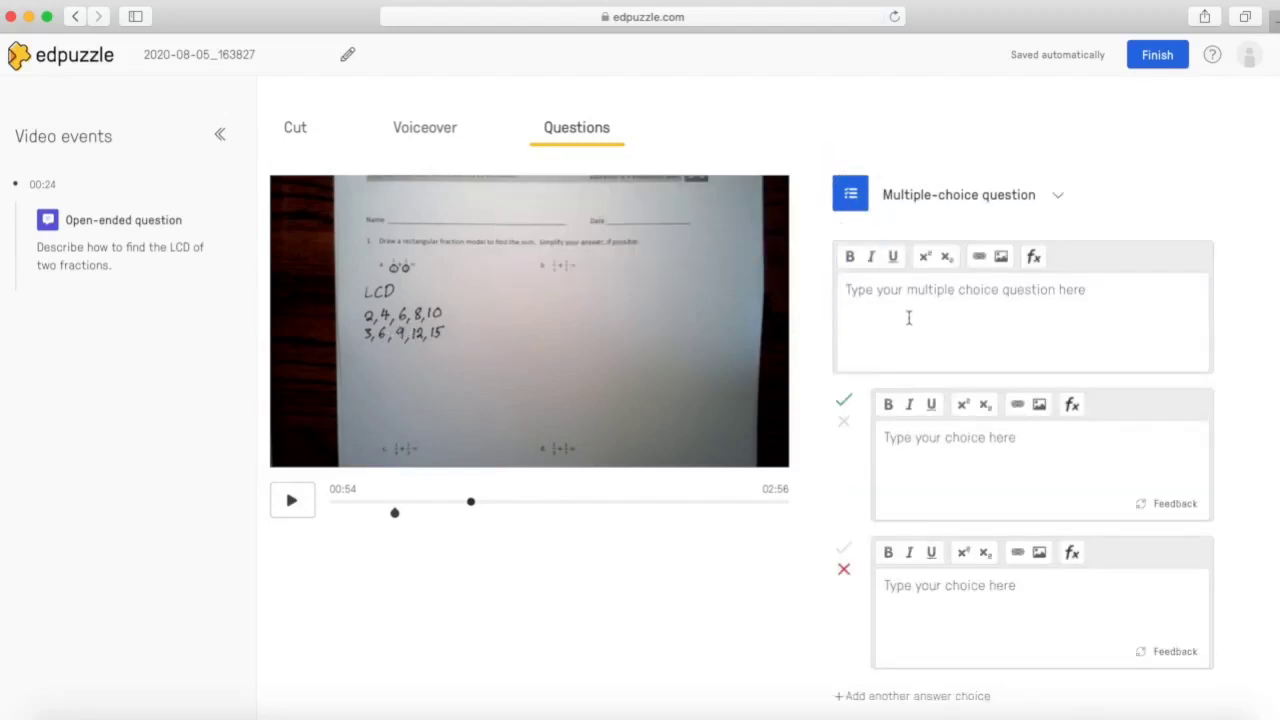
text(Wha)
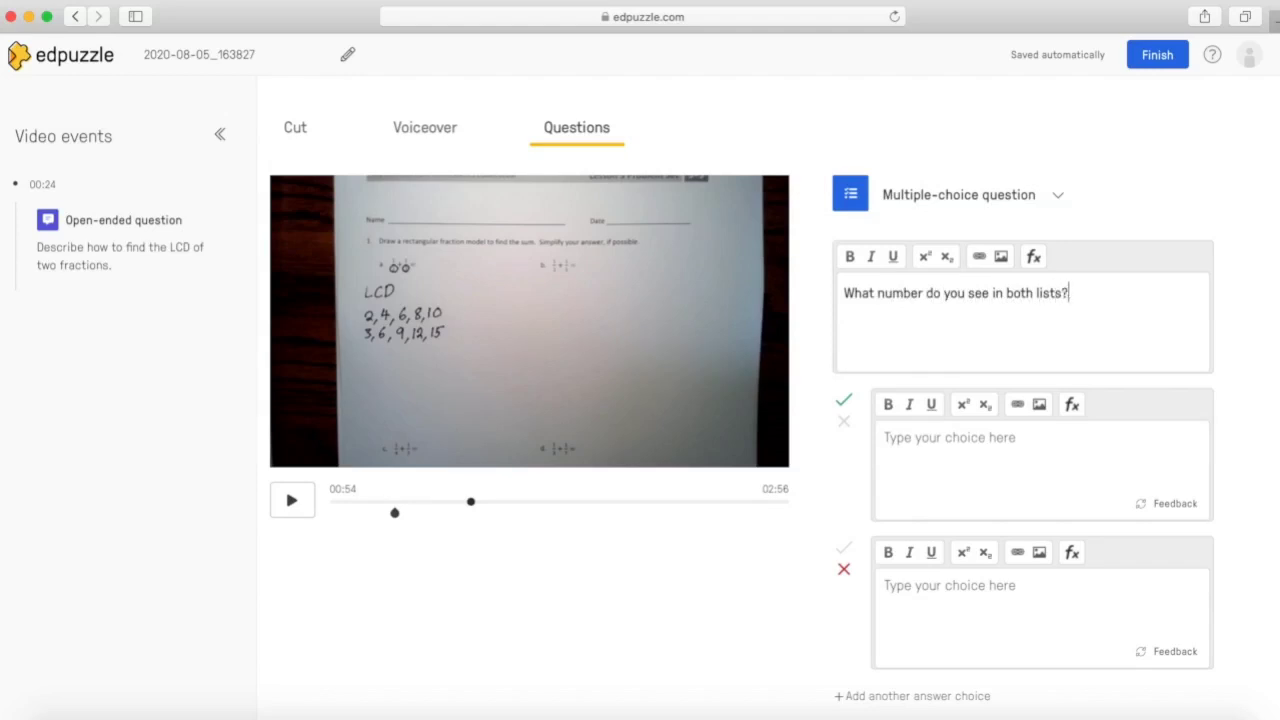
Step: Enter answer choices 6, 4, 2 and 9
click(906, 472)
text(6)
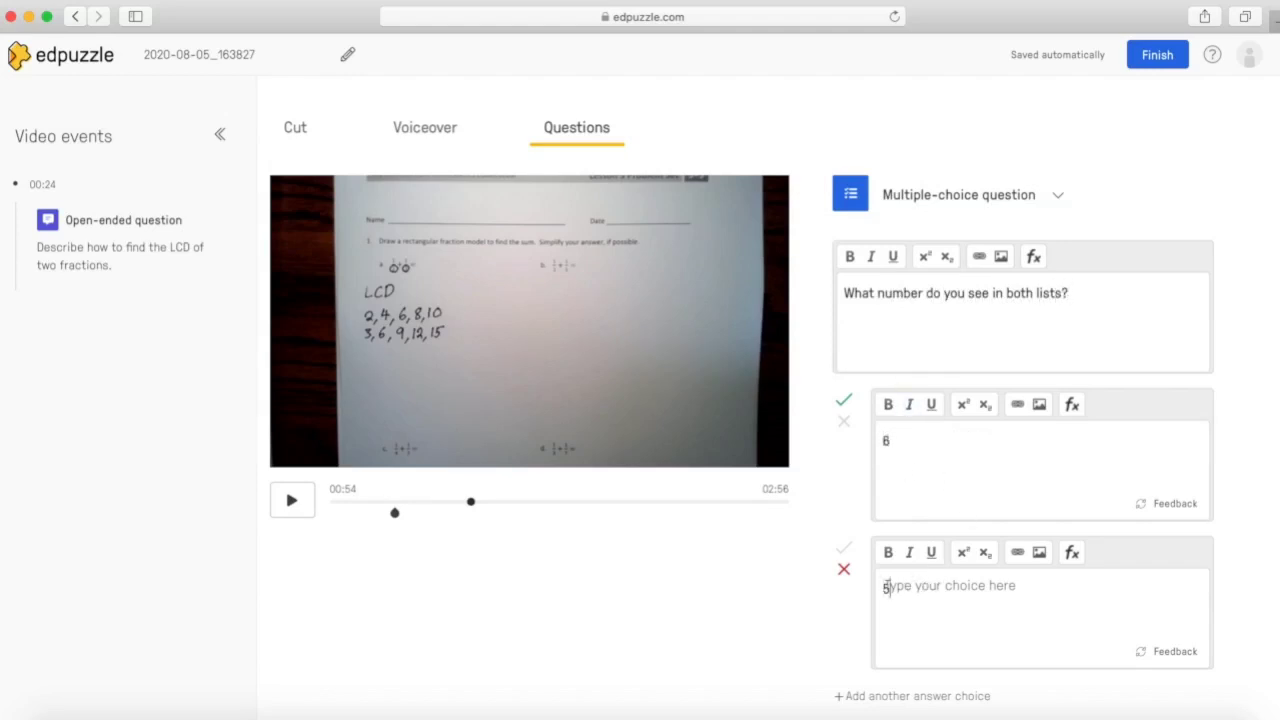
scroll(912, 613, down, 1)
click(910, 632)
click(920, 554)
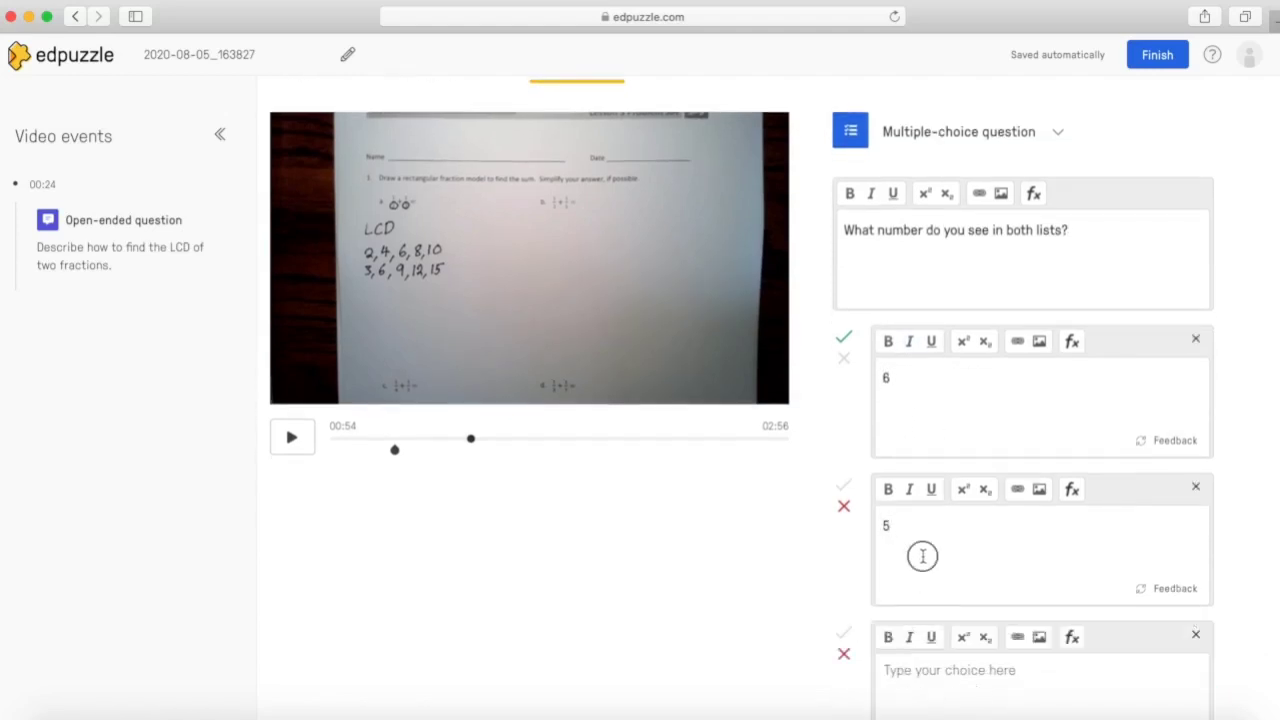
key(BackSpace)
click(921, 689)
text(2)
scroll(920, 690, down, 3)
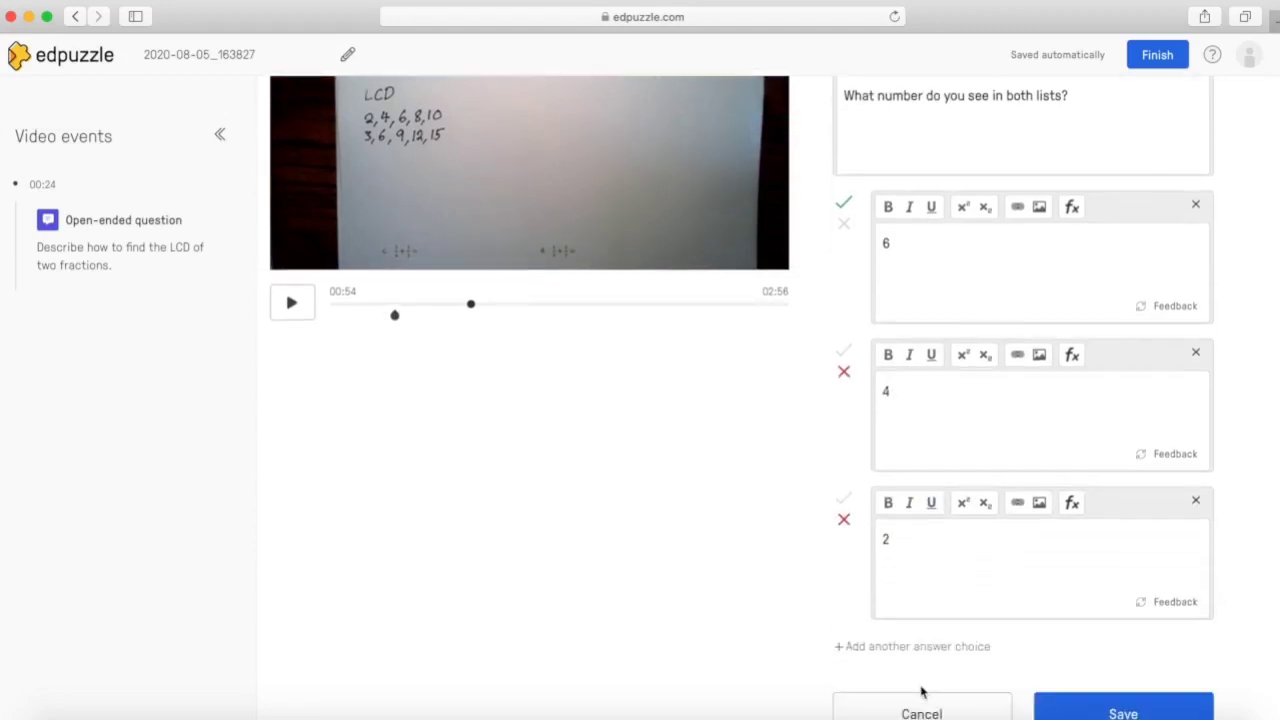
click(921, 650)
click(925, 686)
text(9)
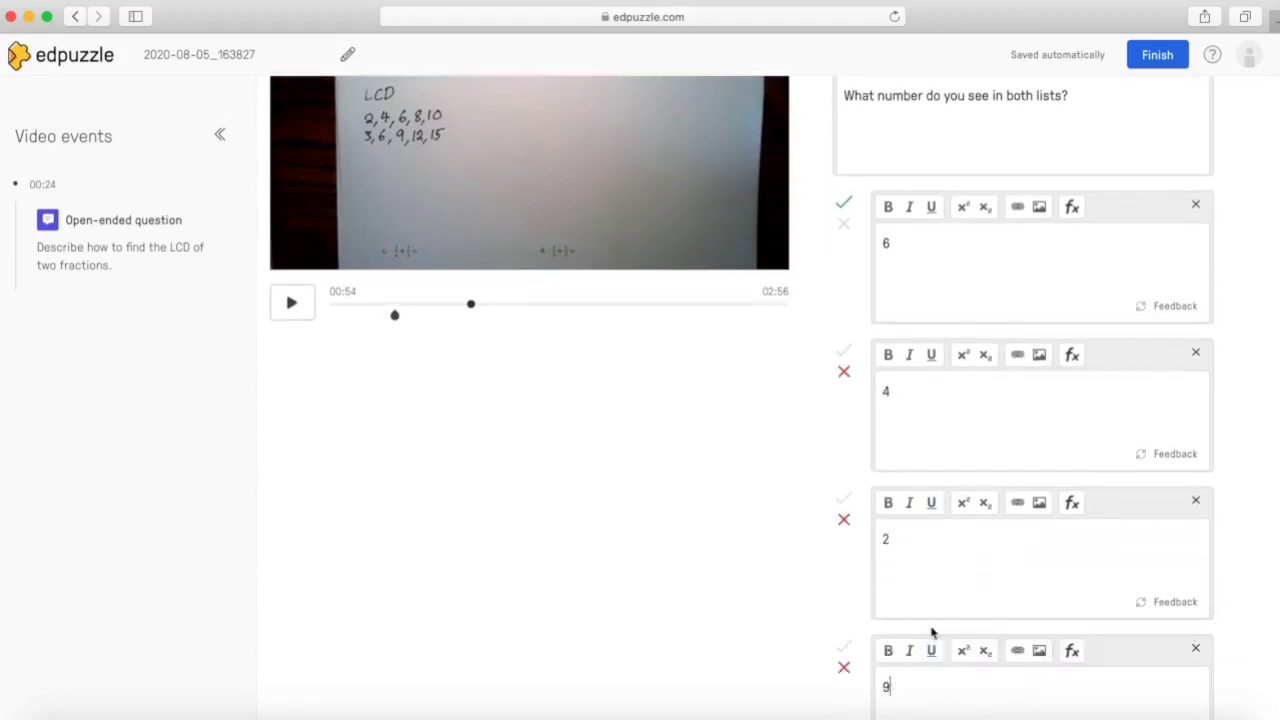
Step: Add a fifth choice 15 and save the question with 6 as correct
scroll(931, 631, down, 3)
click(932, 625)
click(929, 667)
text(12)
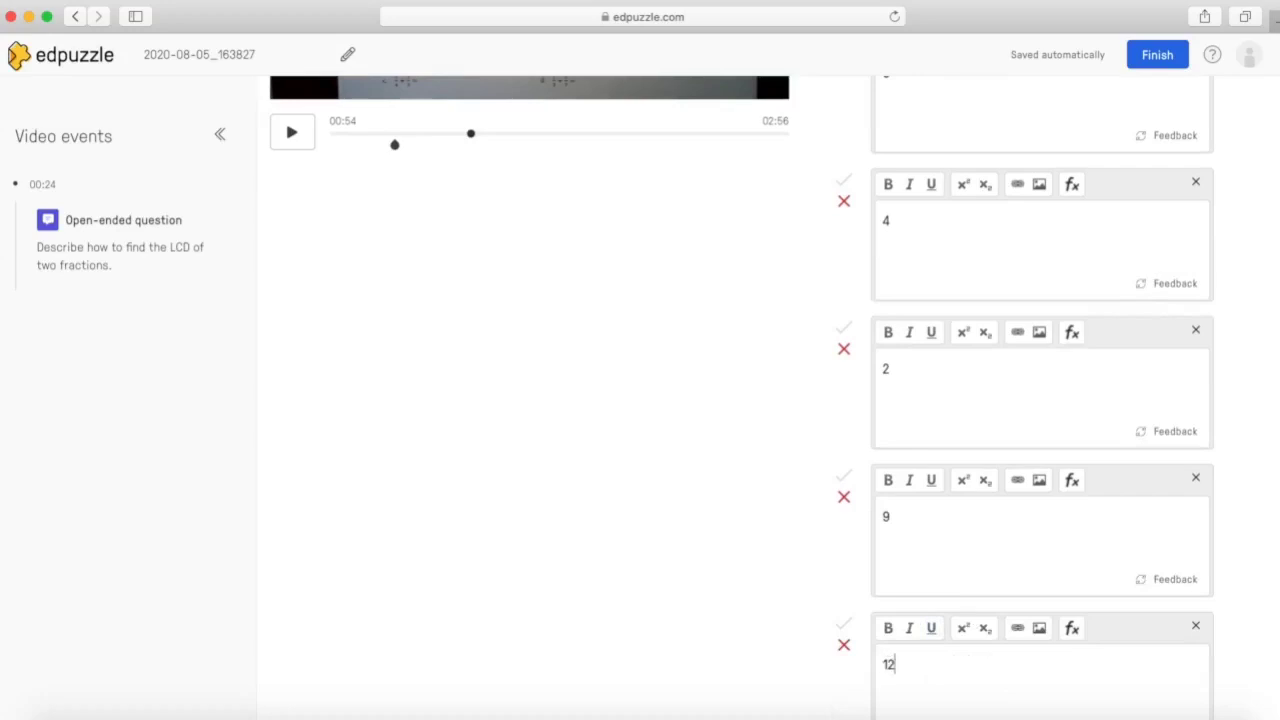
key(BackSpace)
text(5)
scroll(910, 622, down, 3)
click(1087, 665)
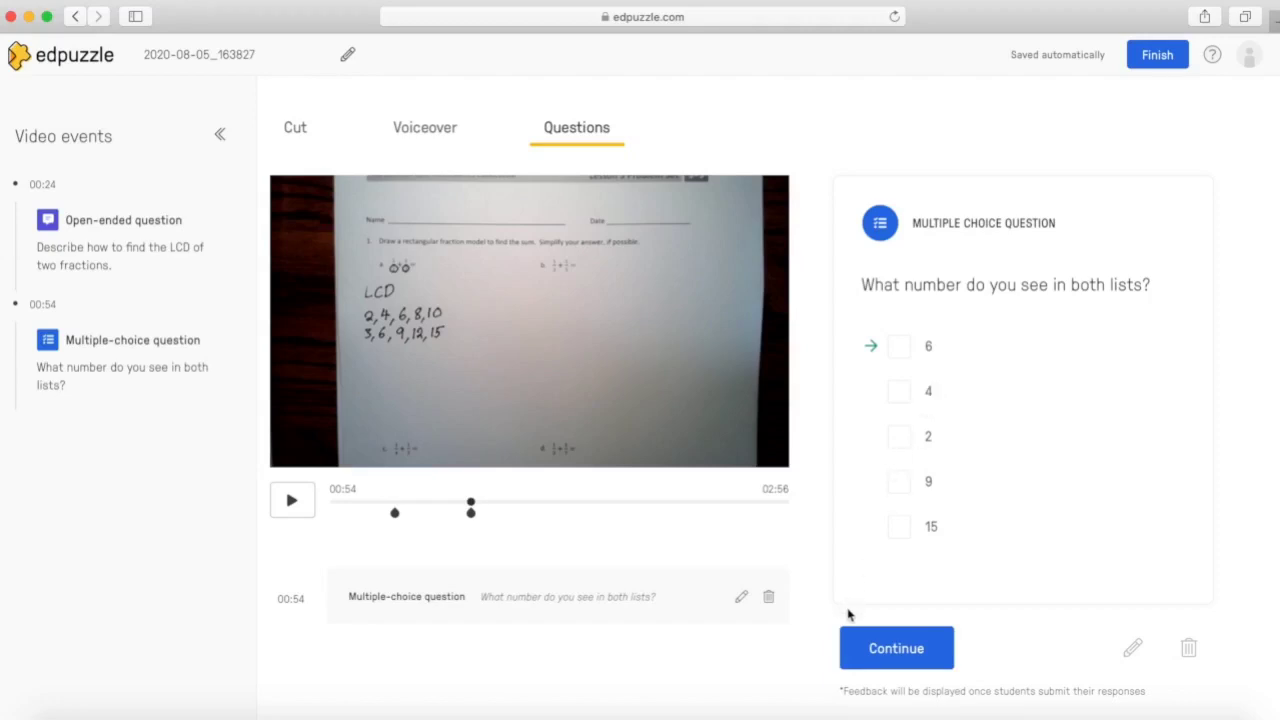
Step: Resume playback, pause at 01:00, and finish editing to reach the overview page
click(889, 652)
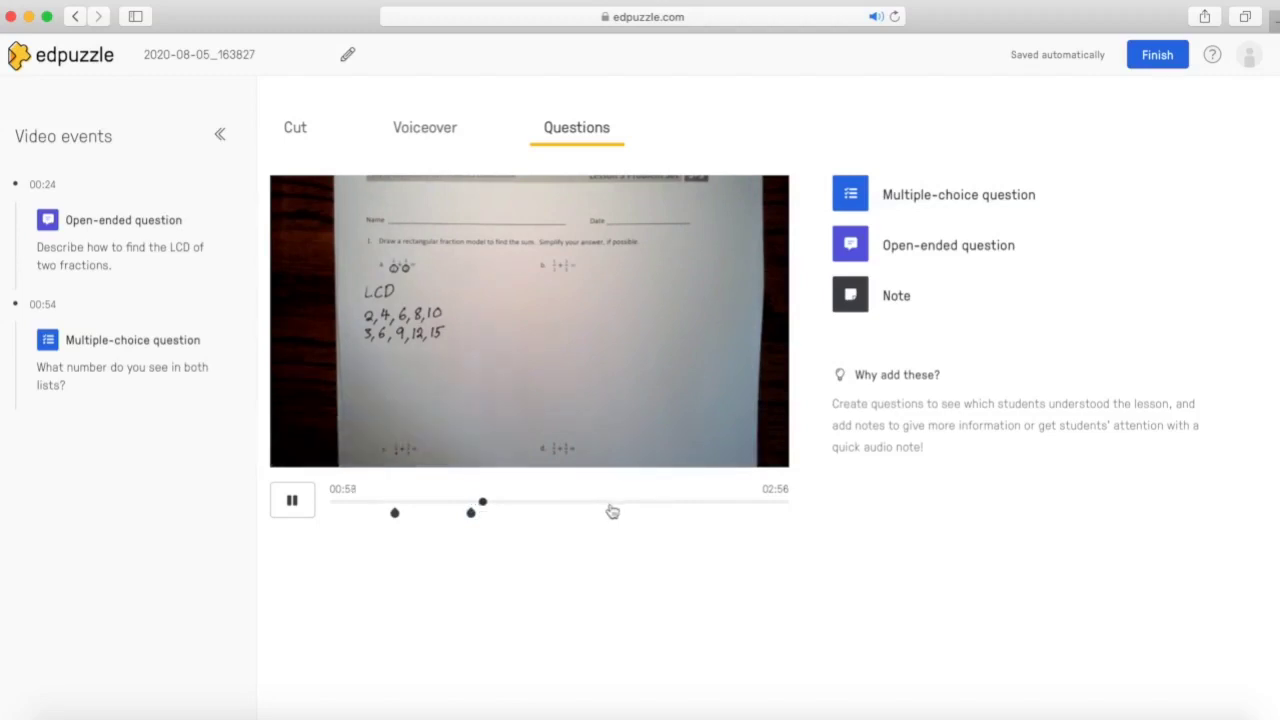
click(612, 430)
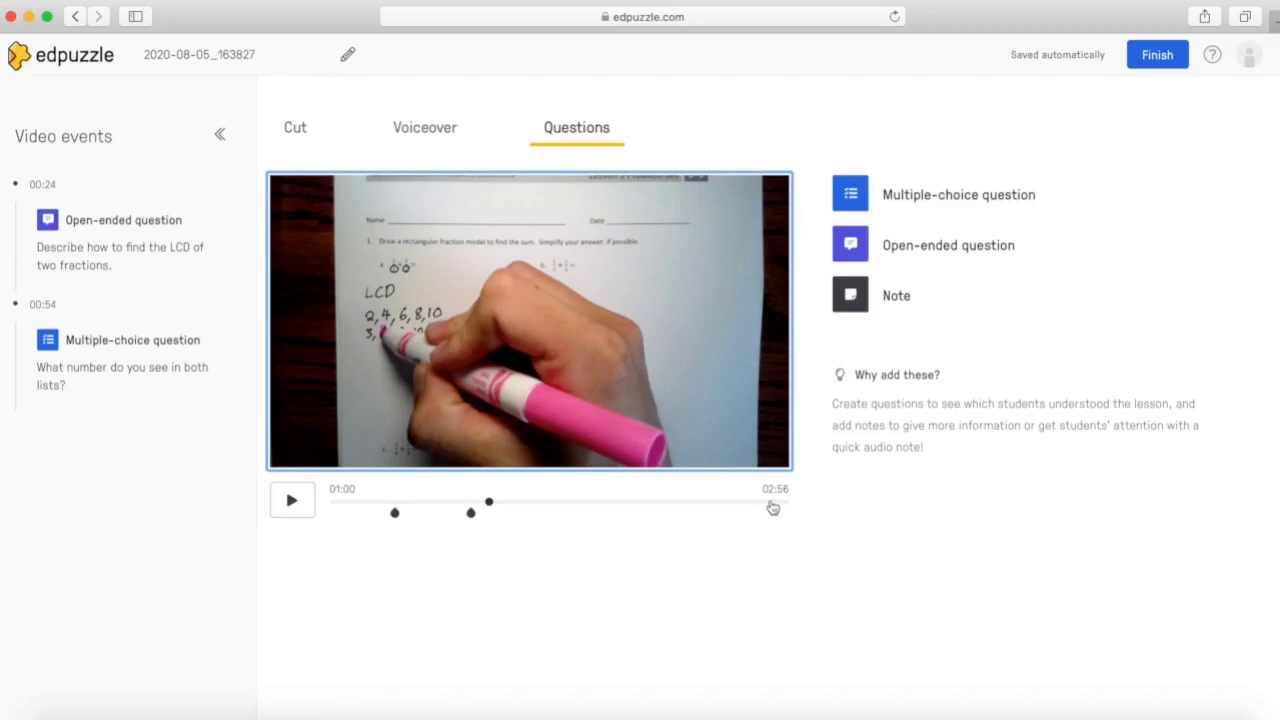
click(1157, 56)
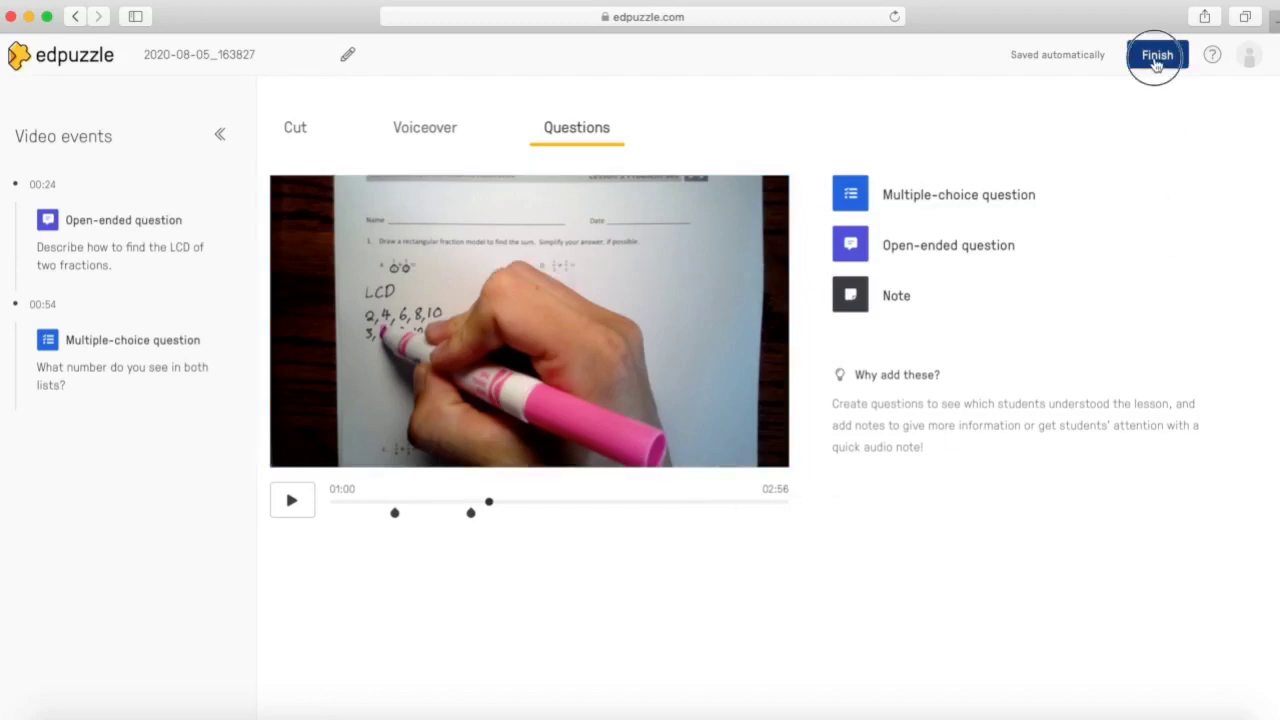